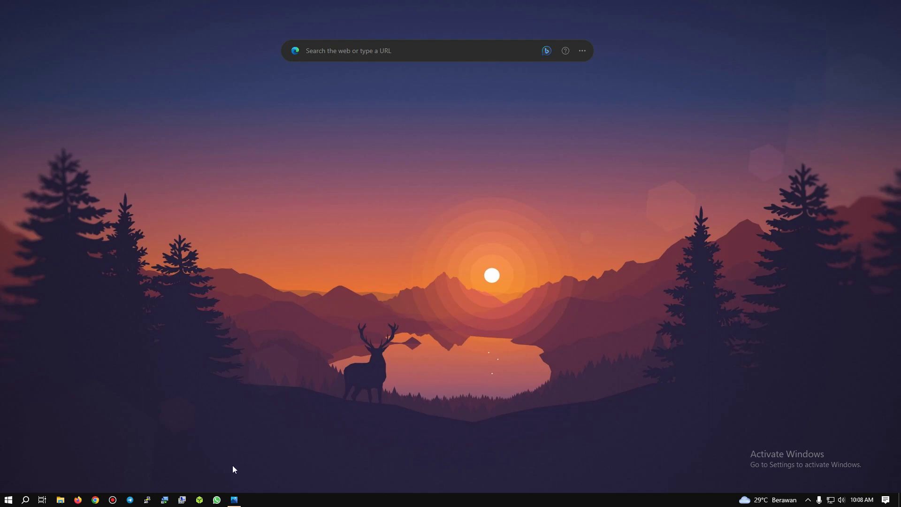
Review the remaining data quota and expiry date in the LiveOn screenshot, and minimize the image
{"action": "left_click", "coordinate": [236, 499]}
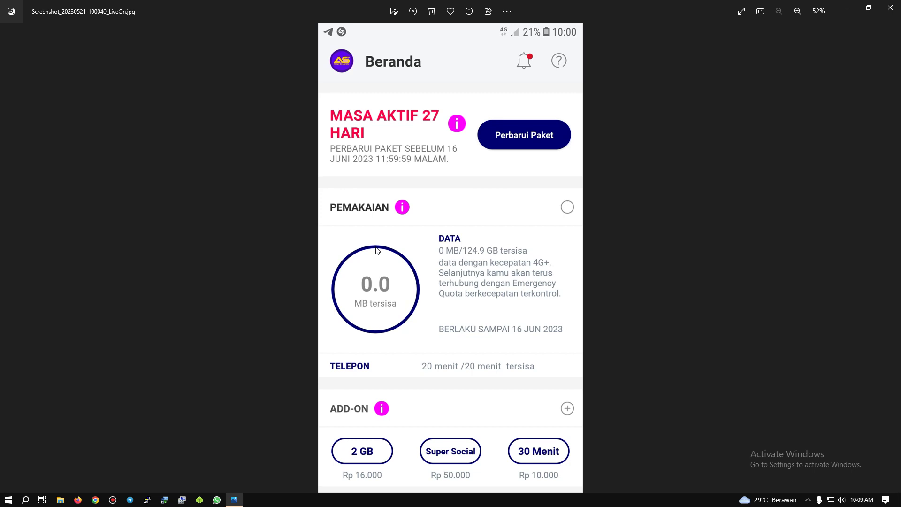
{"action": "left_click", "coordinate": [847, 8]}
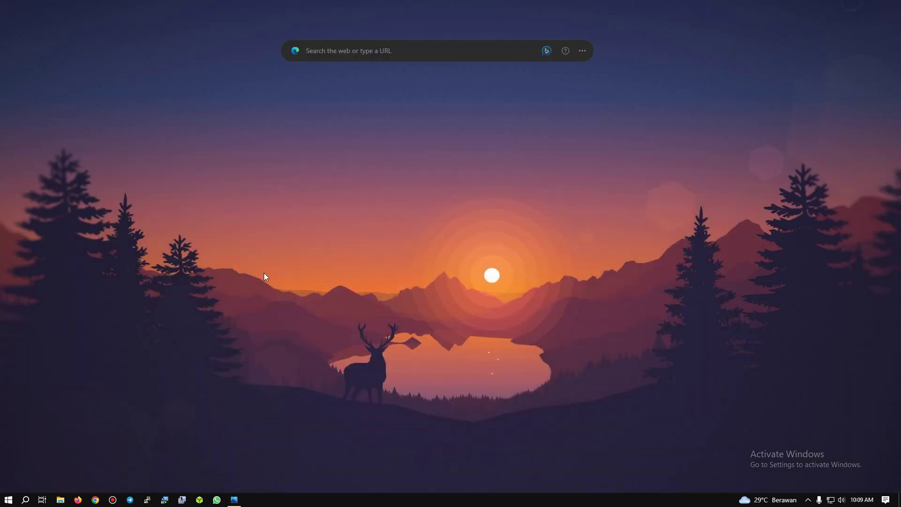
Log in to the OpenWrt router page in Chrome as root with the saved password, and bring up the OpenClash overview
{"action": "left_click", "coordinate": [99, 498]}
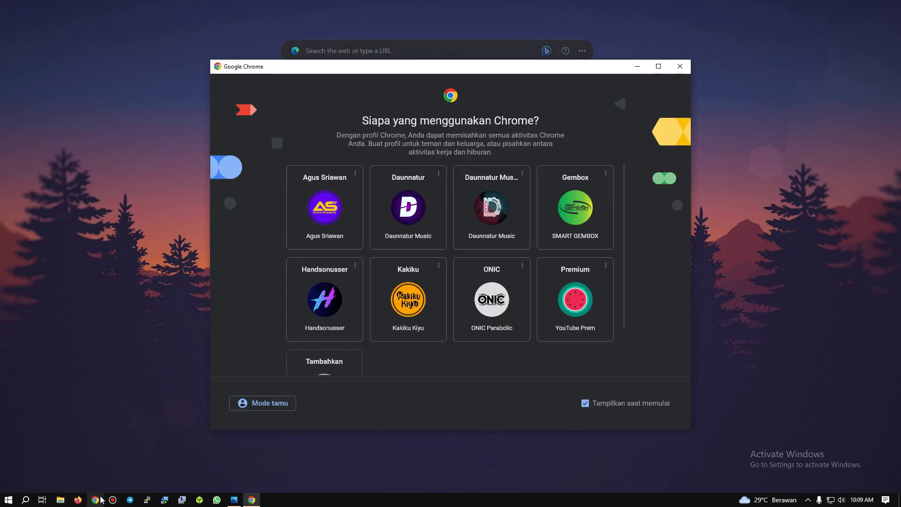
{"action": "left_click", "coordinate": [317, 217]}
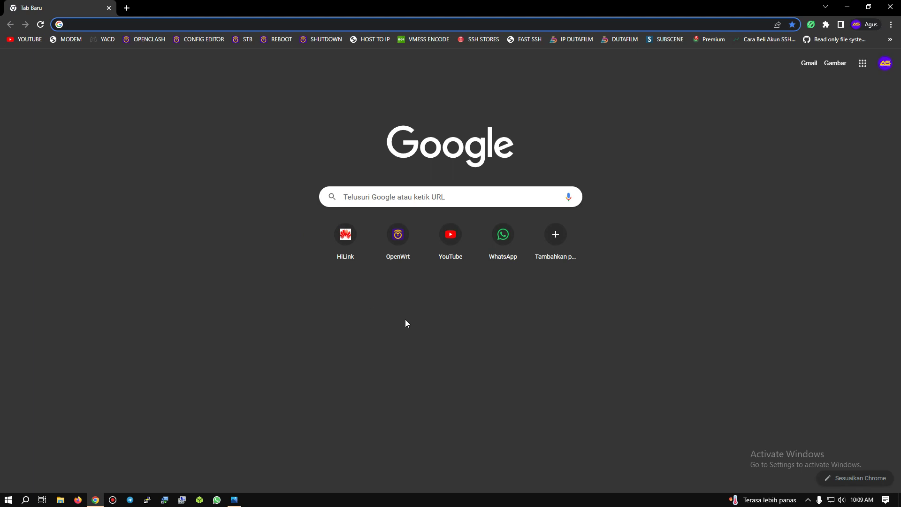
{"action": "left_click", "coordinate": [390, 236]}
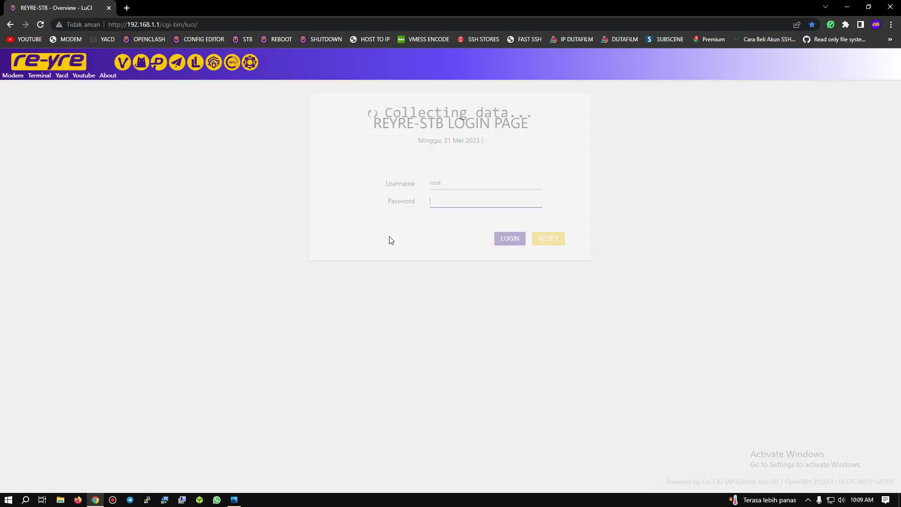
{"action": "left_click", "coordinate": [454, 201]}
{"action": "left_click", "coordinate": [494, 222]}
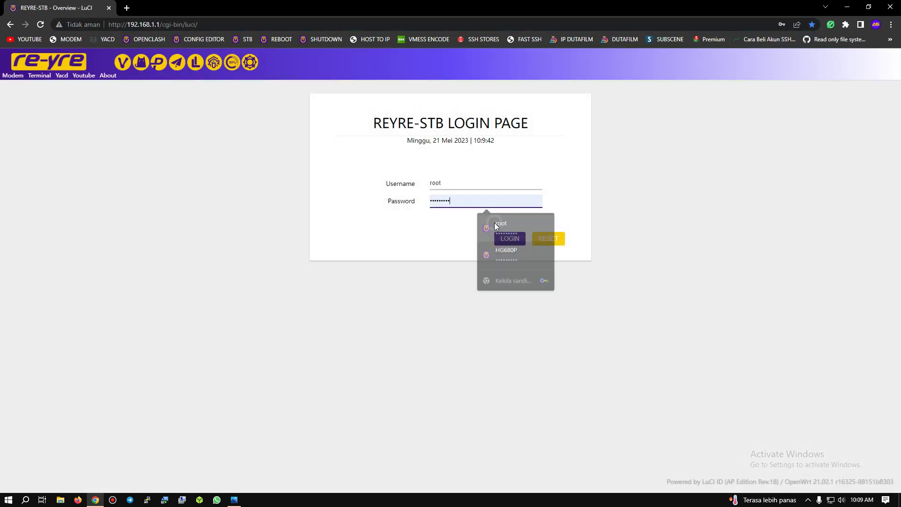
{"action": "left_click", "coordinate": [507, 240]}
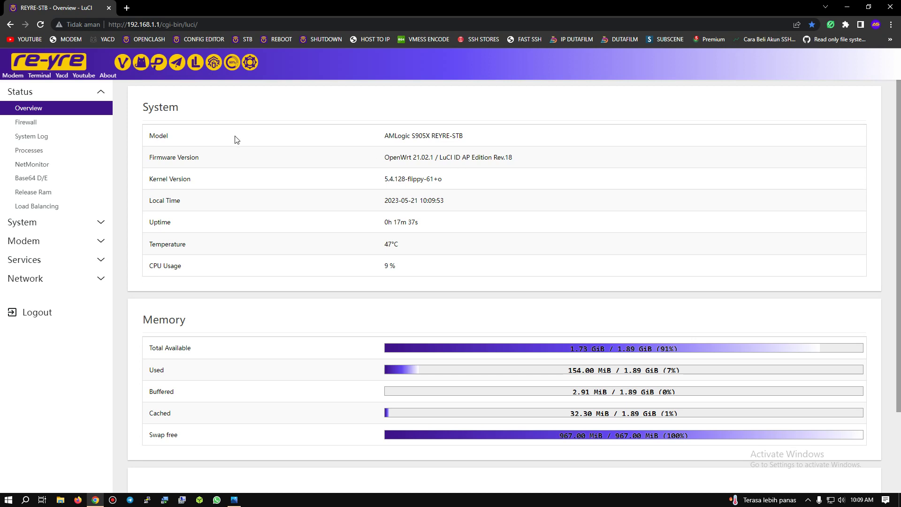
{"action": "left_click", "coordinate": [140, 64]}
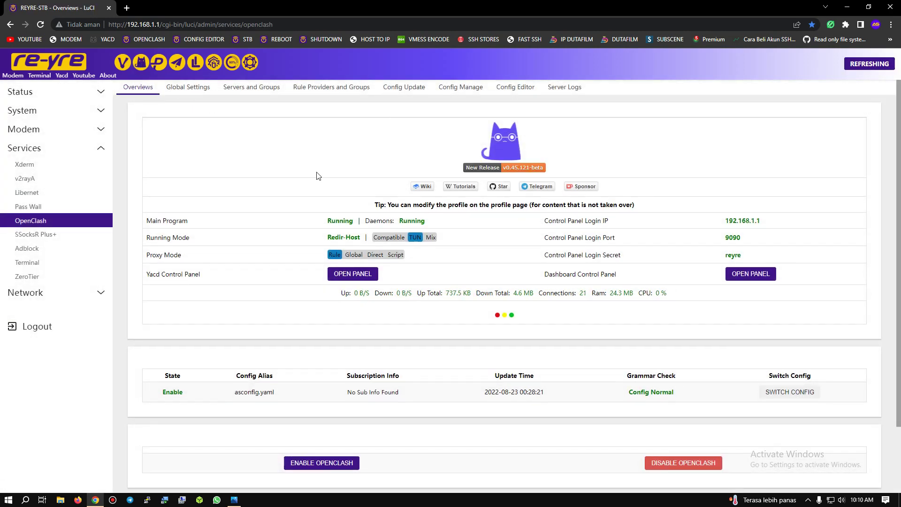
{"action": "left_click", "coordinate": [125, 7]}
{"action": "type", "text": "w"}
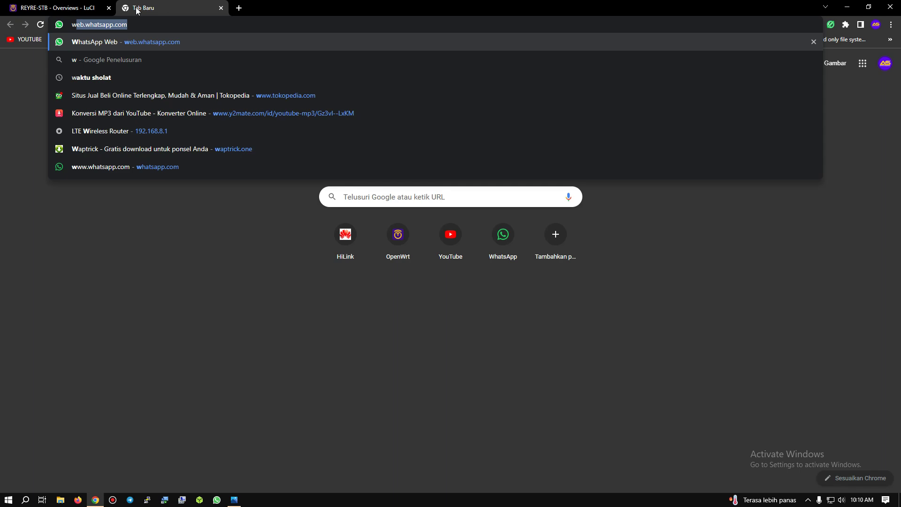
{"action": "left_click", "coordinate": [163, 168]}
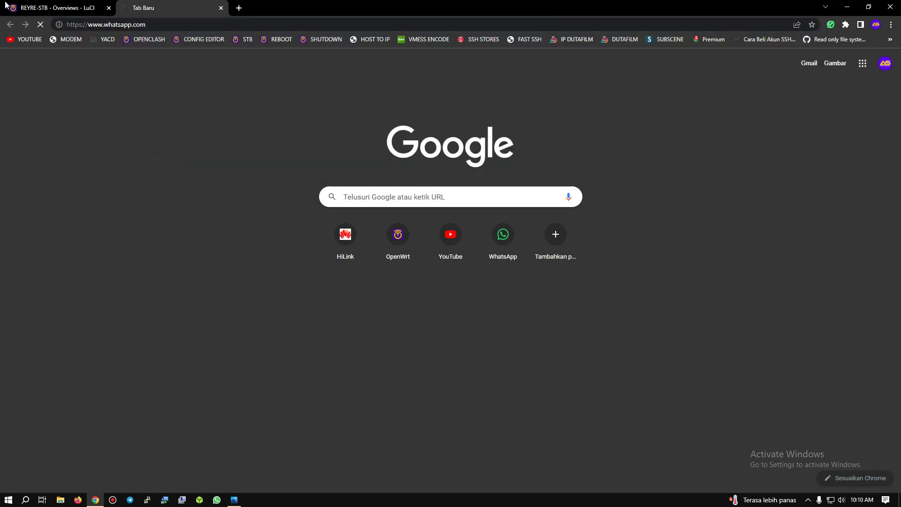
{"action": "left_click", "coordinate": [64, 8]}
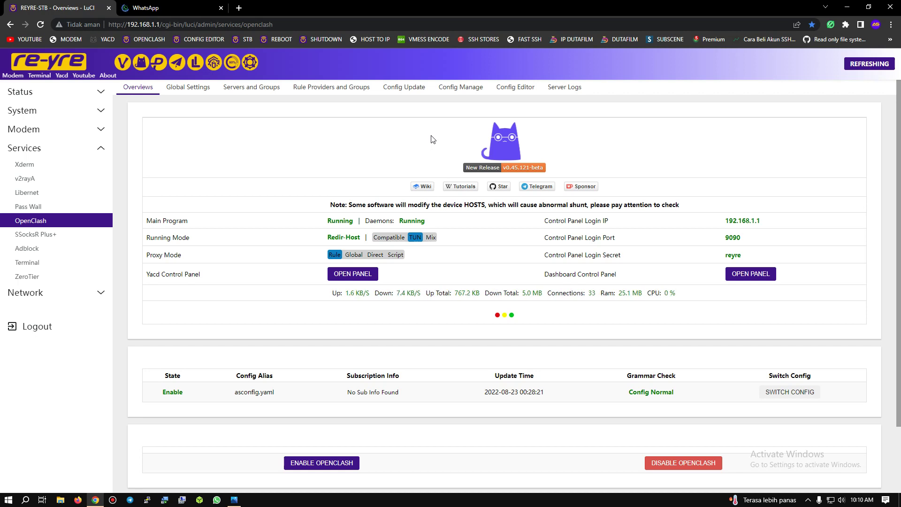
{"action": "key", "text": "ctrl+Tab"}
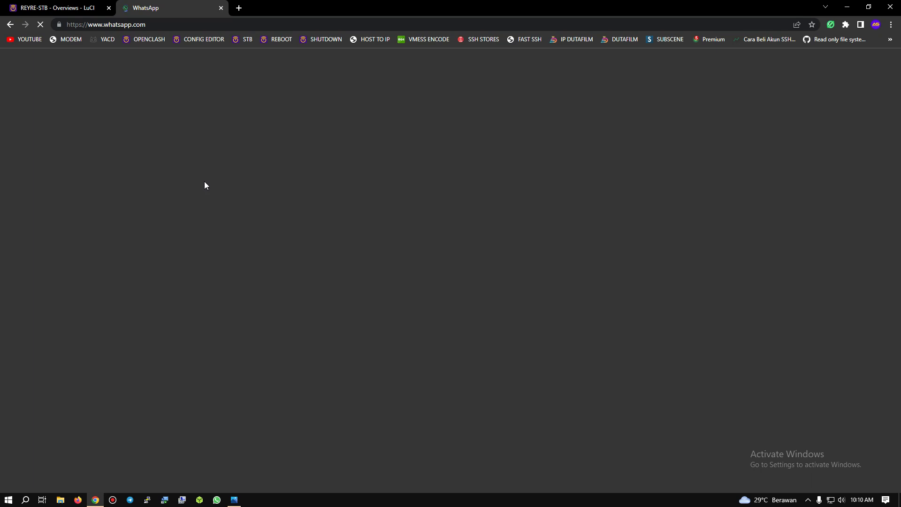
{"action": "left_click", "coordinate": [234, 500]}
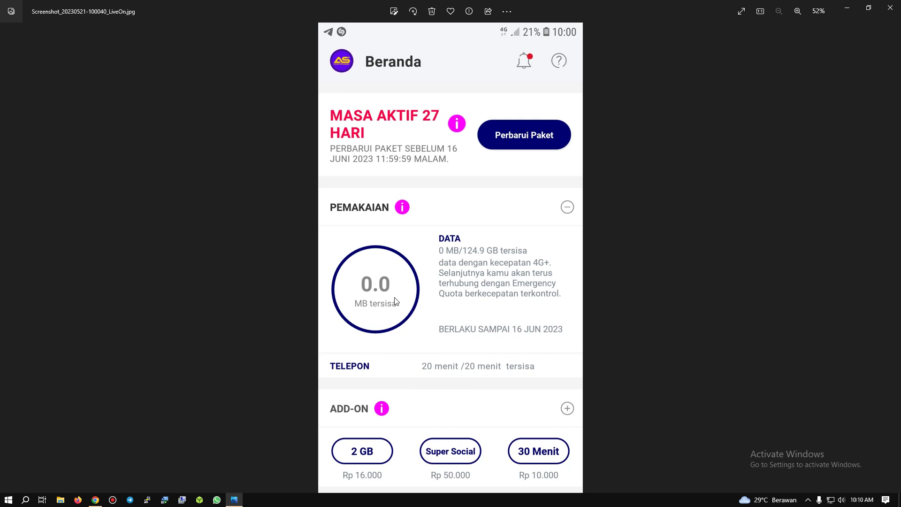
{"action": "left_click", "coordinate": [847, 7]}
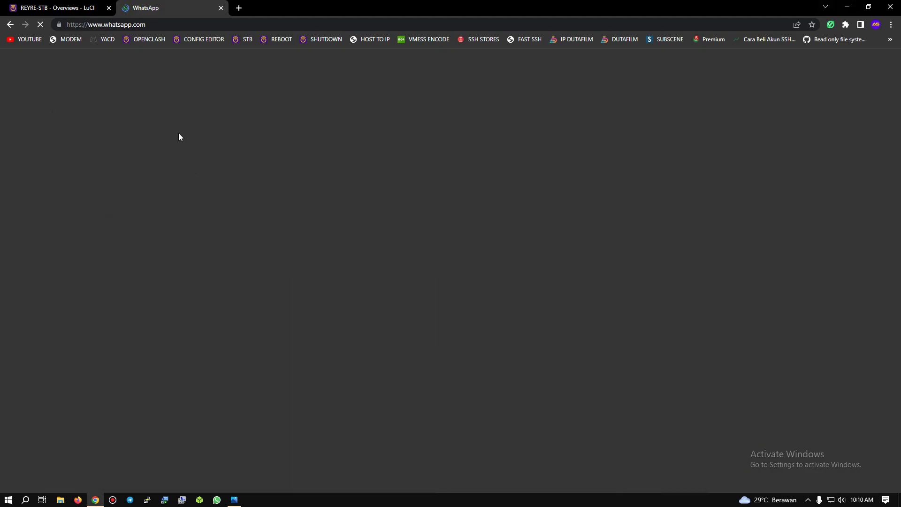
Load web.whatsapp.com and send the message "p" in the AS STORE chat
{"action": "left_click", "coordinate": [183, 24]}
{"action": "type", "text": "we"}
{"action": "left_click", "coordinate": [160, 43]}
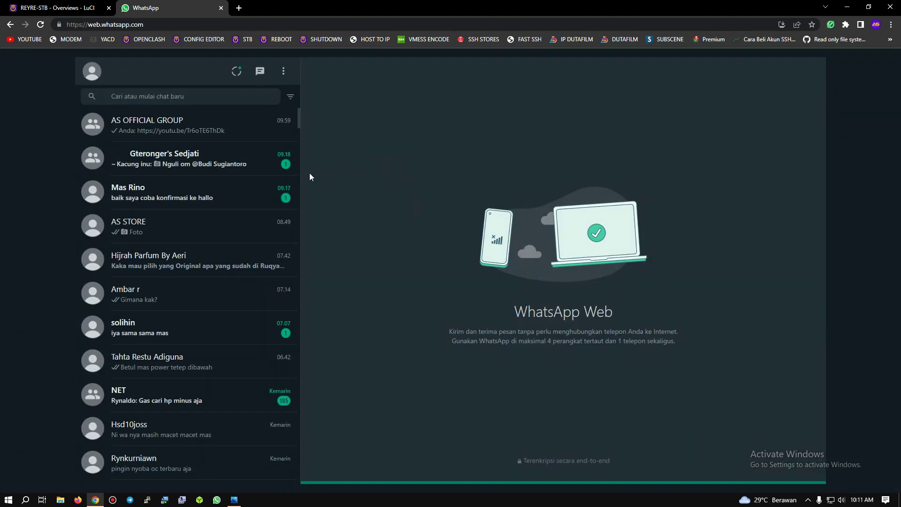
{"action": "left_click", "coordinate": [215, 227]}
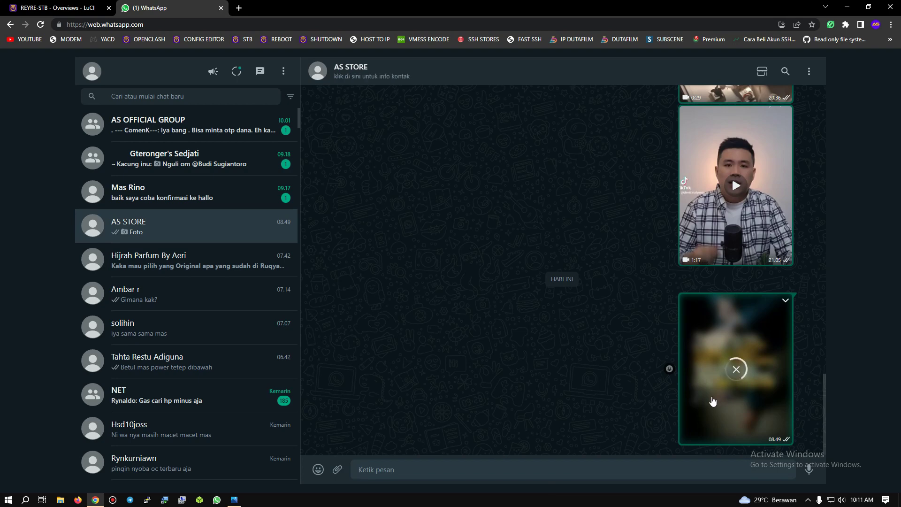
{"action": "type", "text": "p"}
{"action": "key", "text": "Return"}
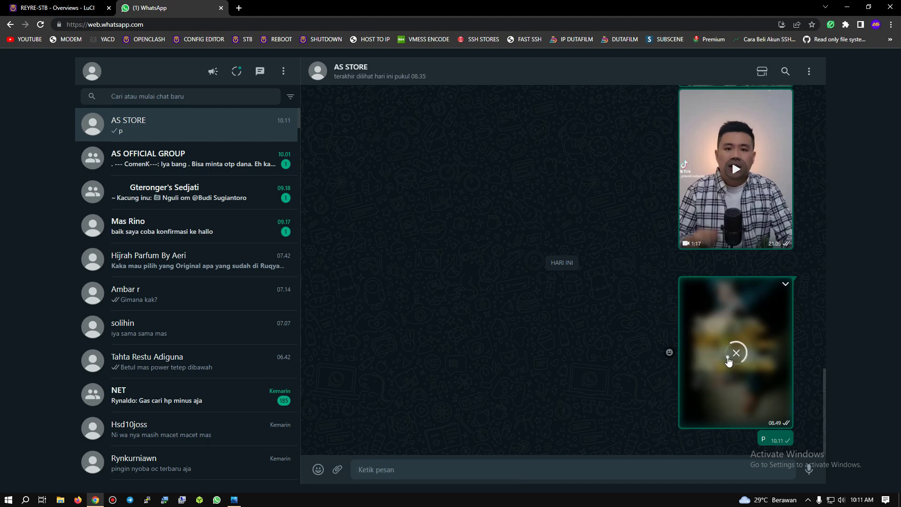
Try to download the latest photo in the AS STORE chat, and close the WhatsApp tab
{"action": "left_click", "coordinate": [740, 351]}
{"action": "left_click", "coordinate": [741, 351]}
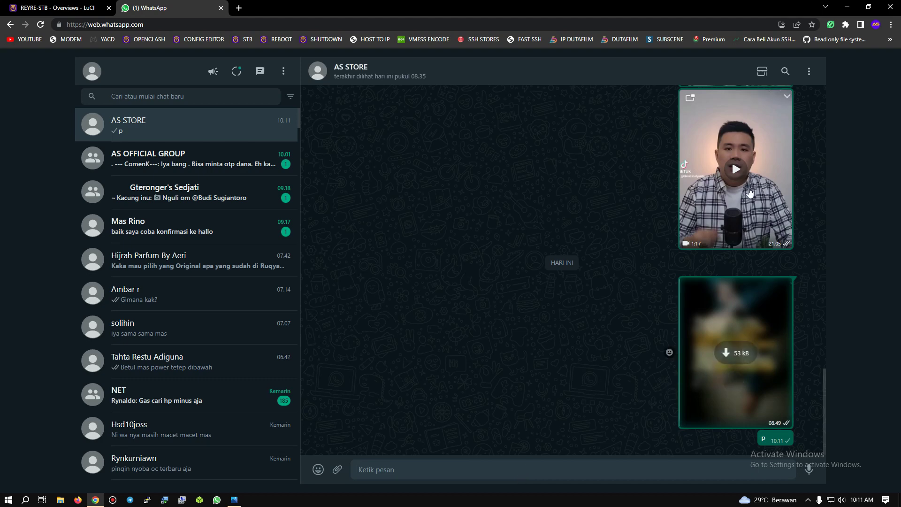
{"action": "left_click", "coordinate": [746, 344]}
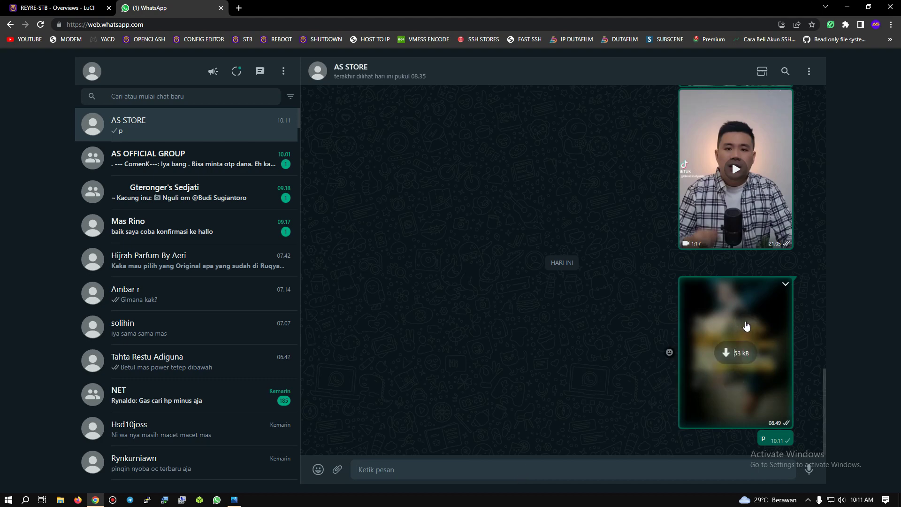
{"action": "left_click", "coordinate": [744, 352]}
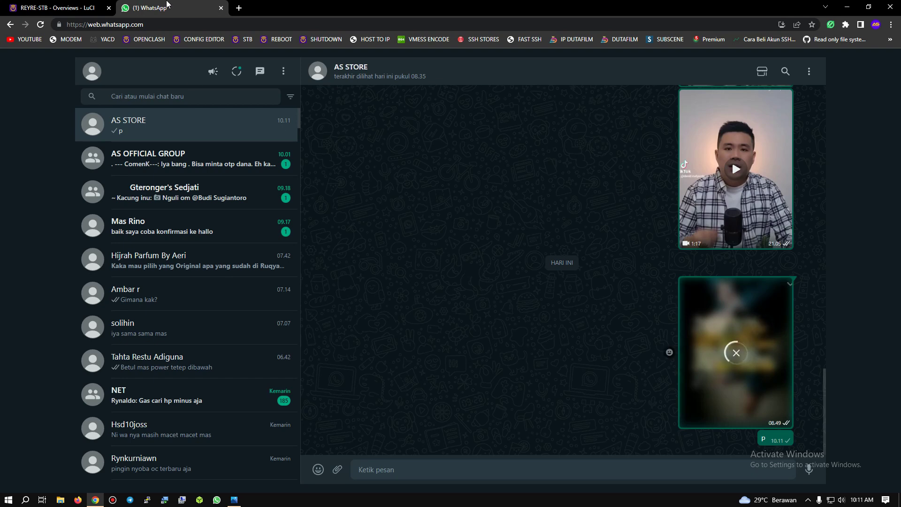
{"action": "left_click", "coordinate": [221, 8]}
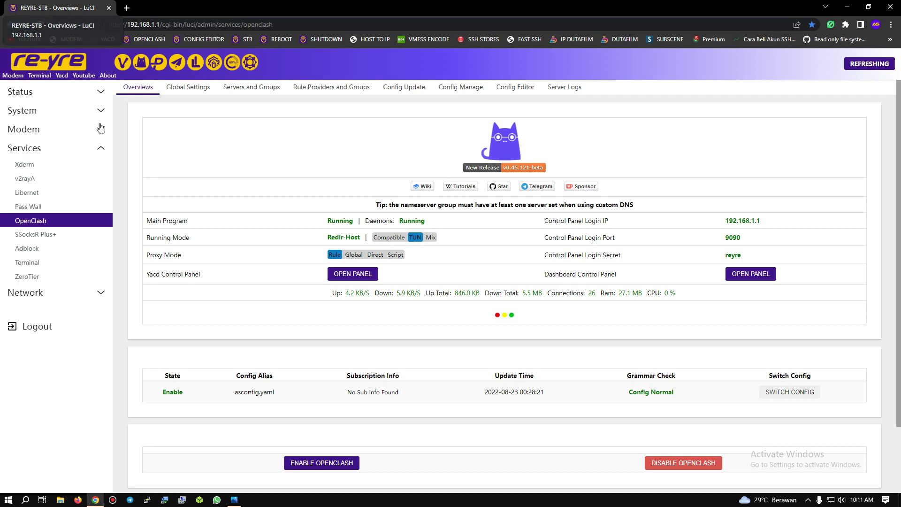
Load YouTube in a new tab, play the Rinjani Lombok video from the home feed as a connection test, and close the tab
{"action": "left_click", "coordinate": [123, 6]}
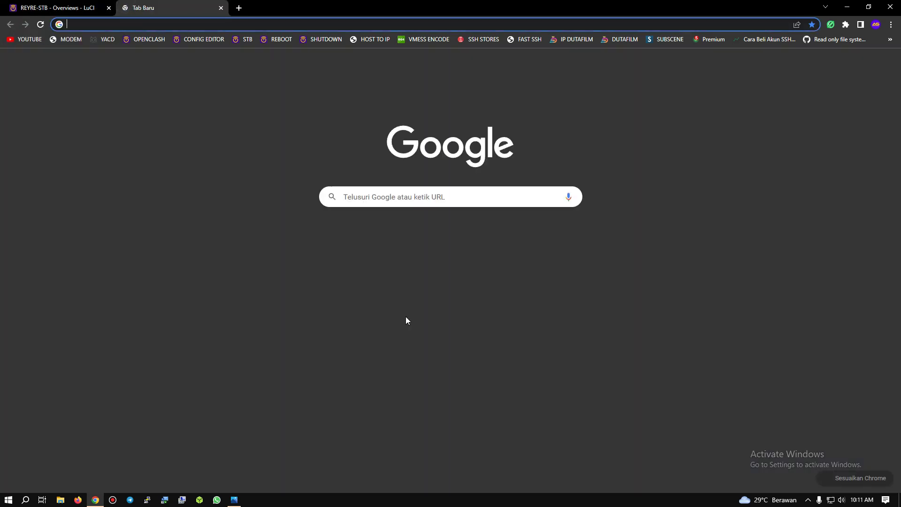
{"action": "left_click", "coordinate": [452, 239]}
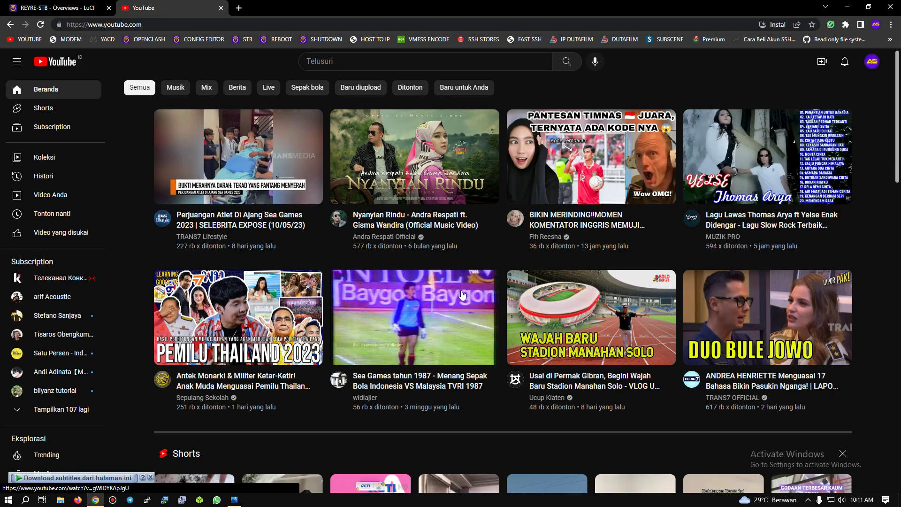
{"action": "scroll", "coordinate": [462, 295], "scroll_direction": "down", "scroll_amount": 5}
{"action": "scroll", "coordinate": [462, 294], "scroll_direction": "up", "scroll_amount": 3}
{"action": "scroll", "coordinate": [462, 295], "scroll_direction": "down", "scroll_amount": 10}
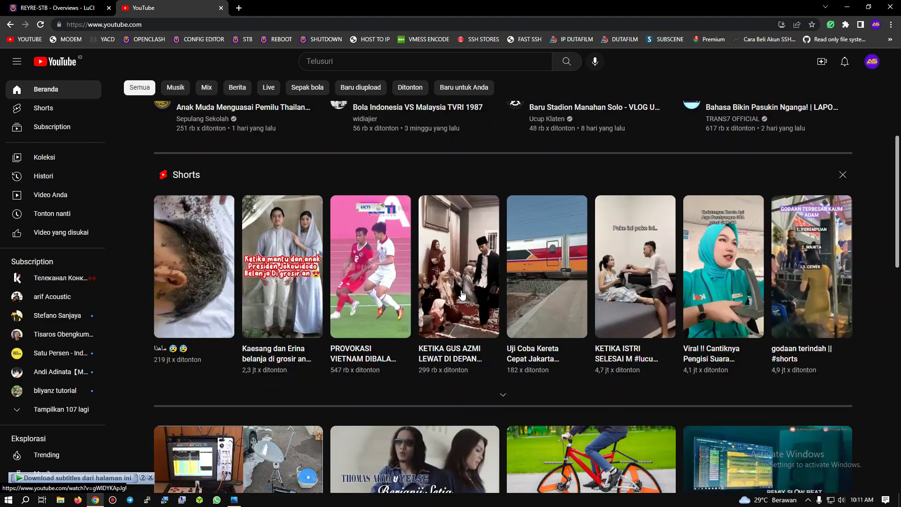
{"action": "scroll", "coordinate": [462, 294], "scroll_direction": "down", "scroll_amount": 10}
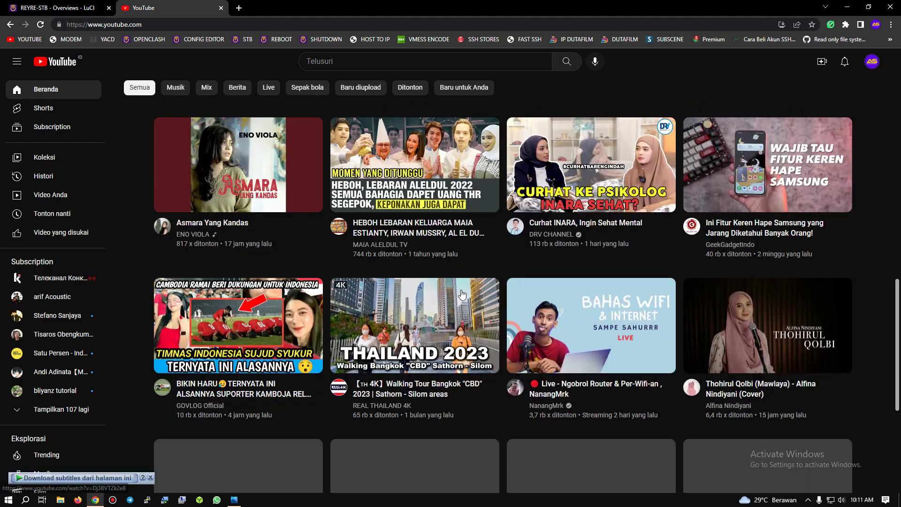
{"action": "scroll", "coordinate": [463, 295], "scroll_direction": "down", "scroll_amount": 10}
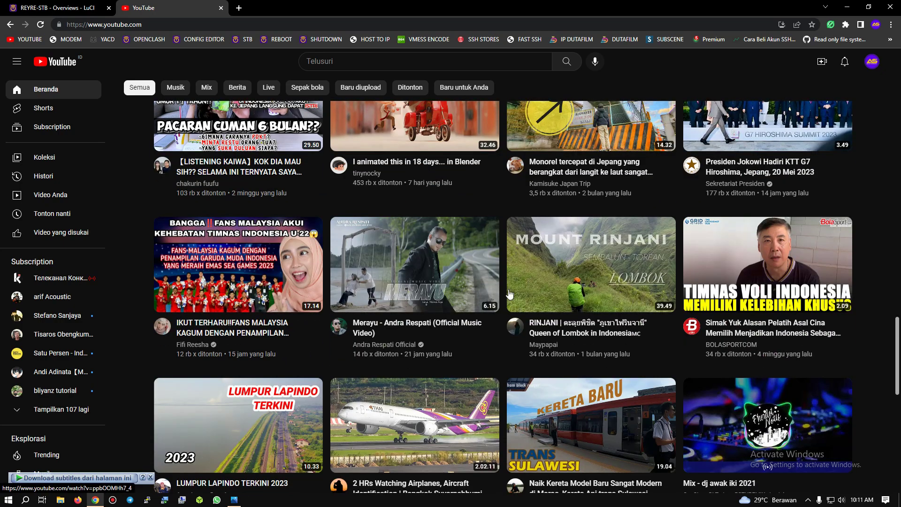
{"action": "left_click", "coordinate": [557, 270]}
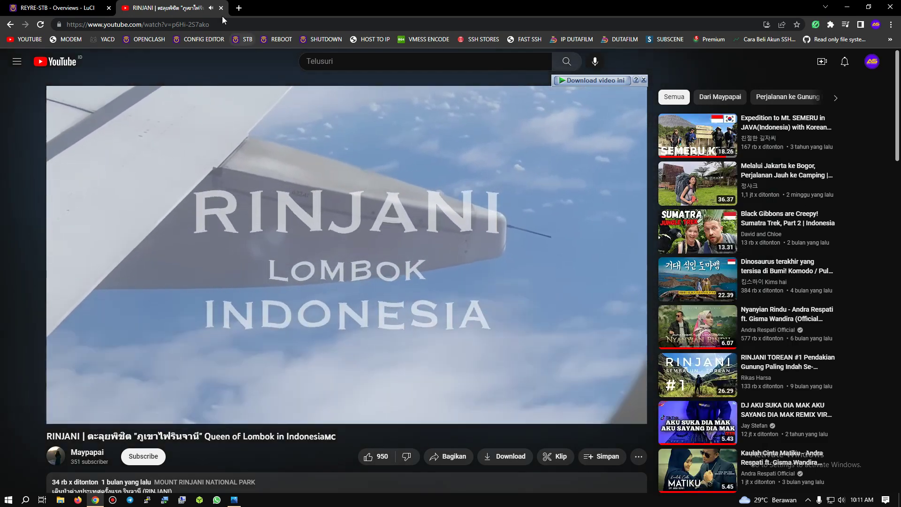
{"action": "left_click", "coordinate": [221, 8]}
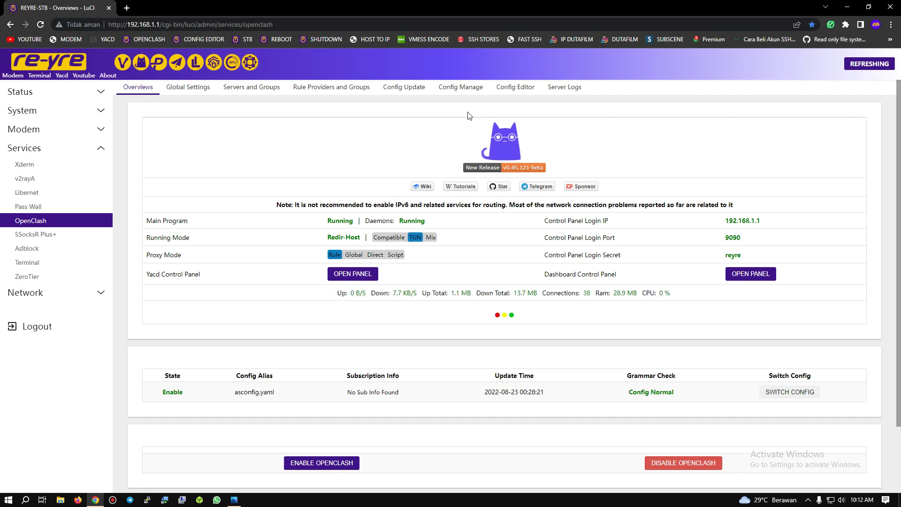
Return to the OpenClash overview and open its Yacd control panel
{"action": "left_click", "coordinate": [126, 8]}
{"action": "left_click", "coordinate": [149, 39]}
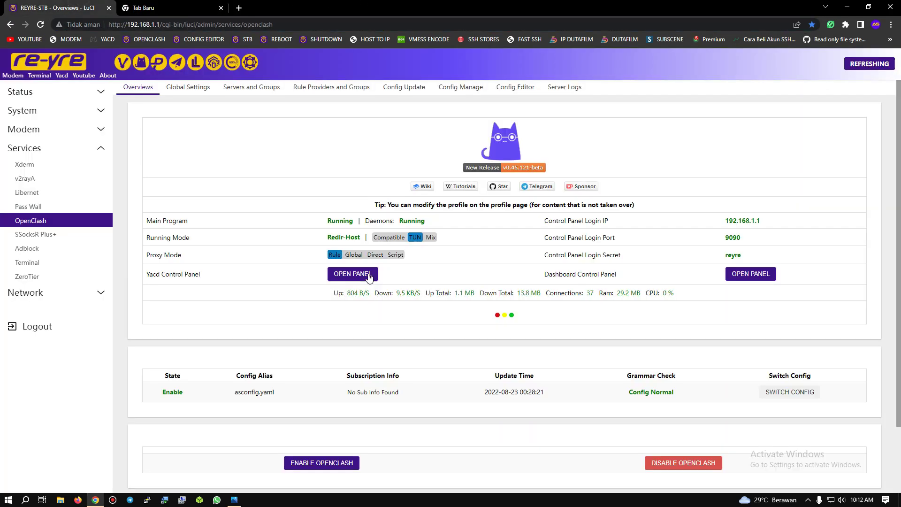
{"action": "right_click", "coordinate": [334, 277]}
{"action": "left_click", "coordinate": [352, 280]}
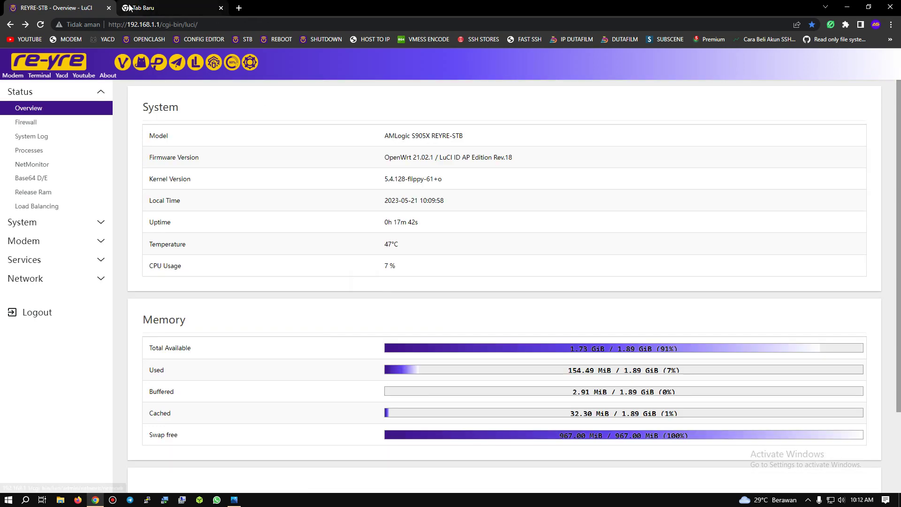
{"action": "left_click", "coordinate": [136, 65]}
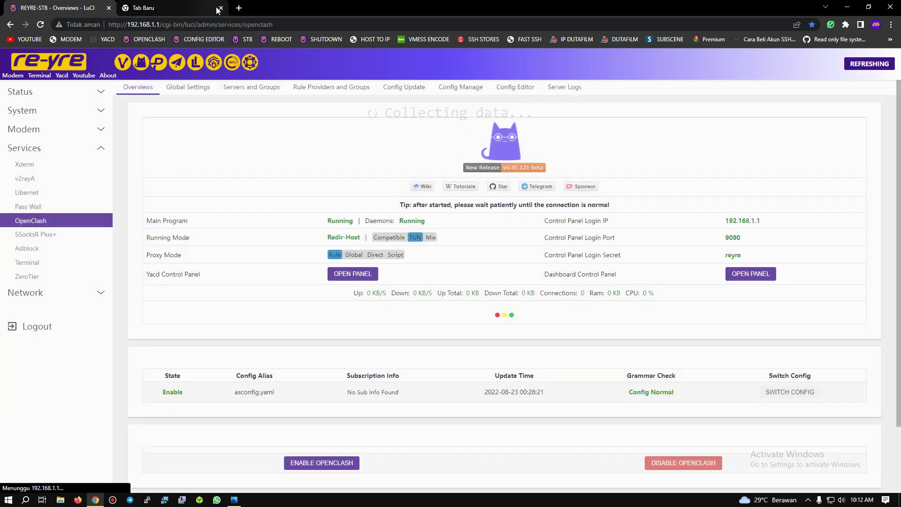
{"action": "left_click", "coordinate": [352, 274]}
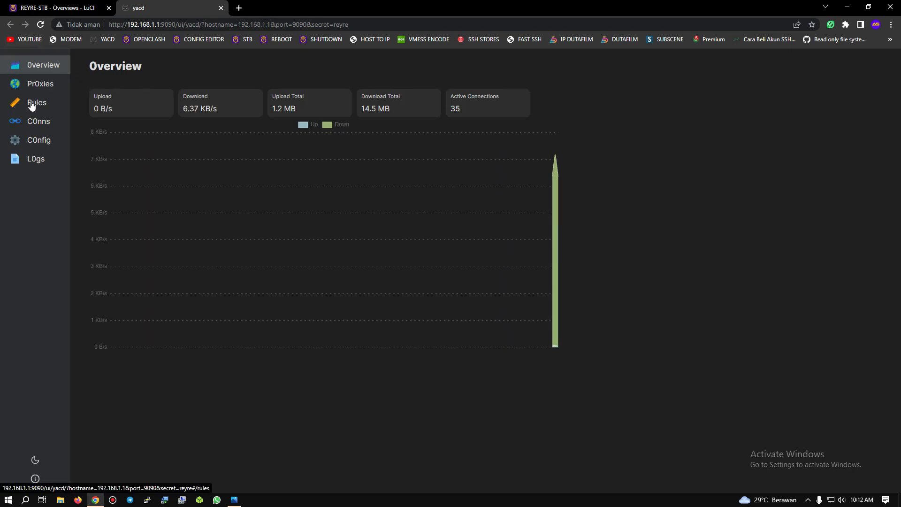
Examine the BYPASS and RP-Direct rule providers in Yacd's rules list
{"action": "left_click", "coordinate": [38, 104]}
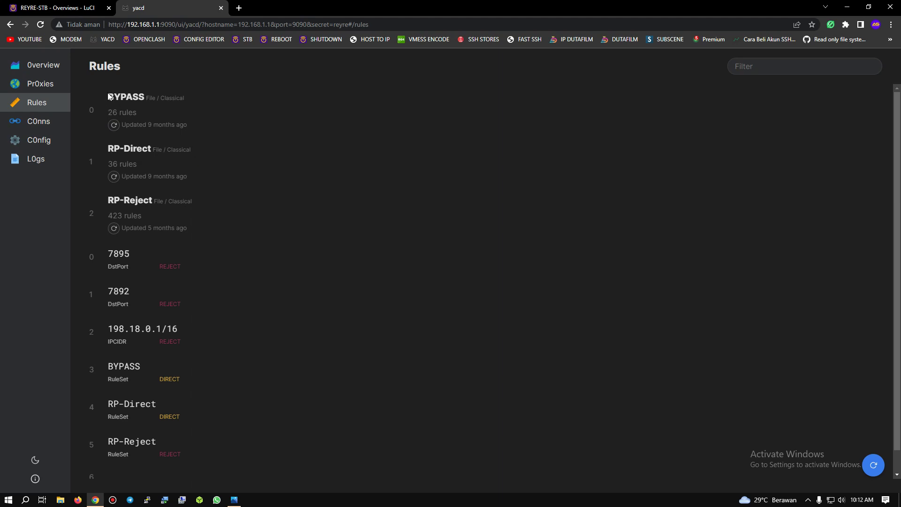
{"action": "left_click_drag", "start_coordinate": [109, 96], "coordinate": [151, 101]}
{"action": "left_click", "coordinate": [165, 107]}
{"action": "left_click_drag", "start_coordinate": [107, 149], "coordinate": [152, 148]}
{"action": "left_click", "coordinate": [112, 145]}
{"action": "left_click_drag", "start_coordinate": [106, 147], "coordinate": [154, 150]}
{"action": "left_click", "coordinate": [118, 150]}
{"action": "left_click_drag", "start_coordinate": [107, 150], "coordinate": [167, 150]}
{"action": "left_click", "coordinate": [130, 151]}
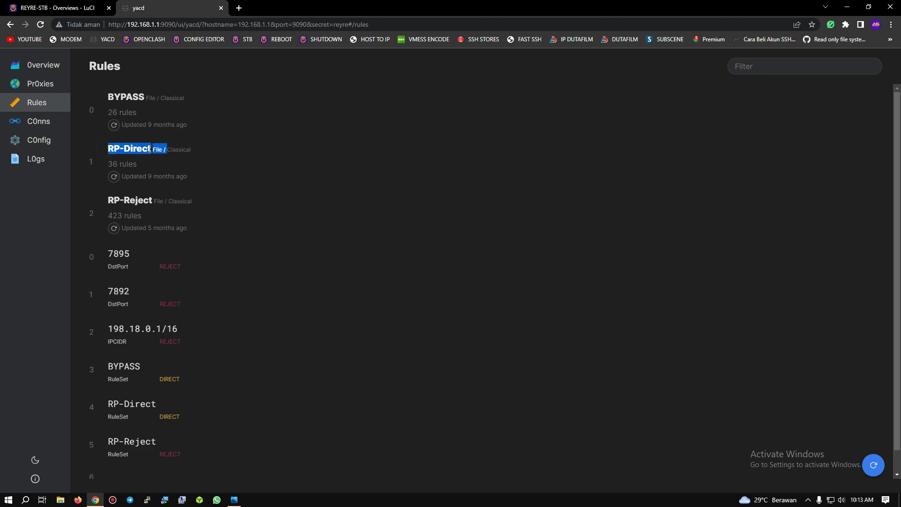
{"action": "left_click", "coordinate": [150, 149]}
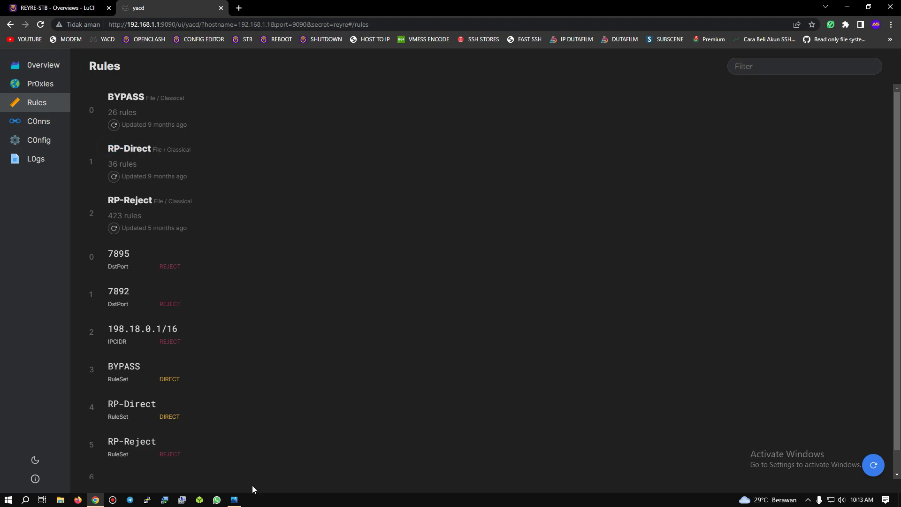
Check the LiveOn quota screenshot, and compare the BYPASS and RP-Direct entries in Yacd's rules list
{"action": "left_click", "coordinate": [234, 499]}
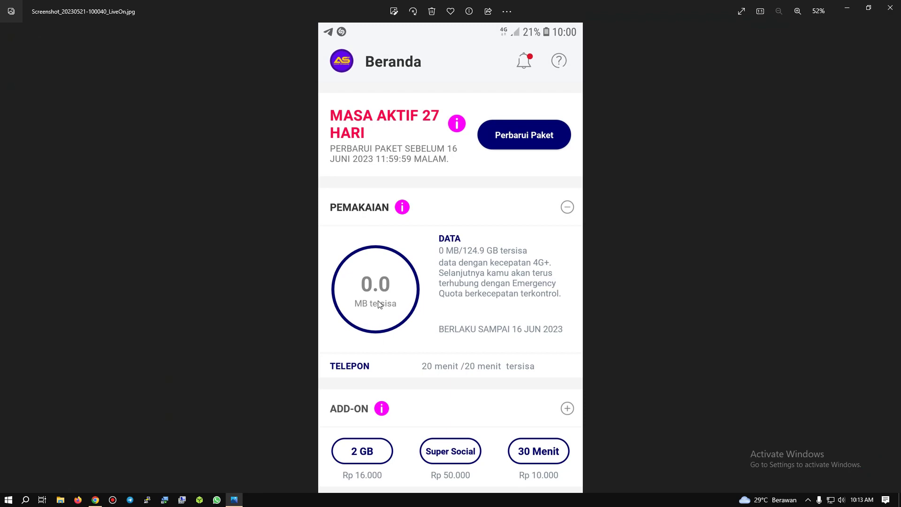
{"action": "left_click", "coordinate": [847, 8]}
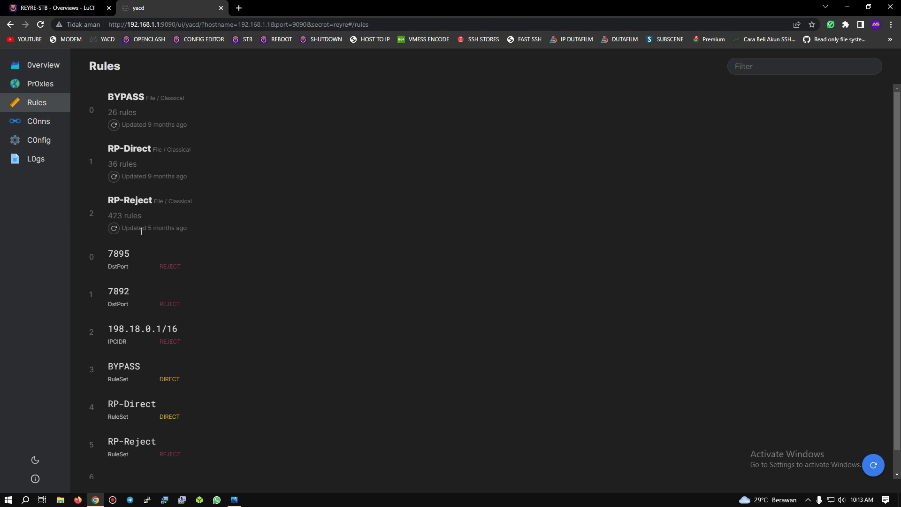
{"action": "left_click_drag", "start_coordinate": [102, 148], "coordinate": [152, 151]}
{"action": "left_click_drag", "start_coordinate": [105, 96], "coordinate": [169, 95]}
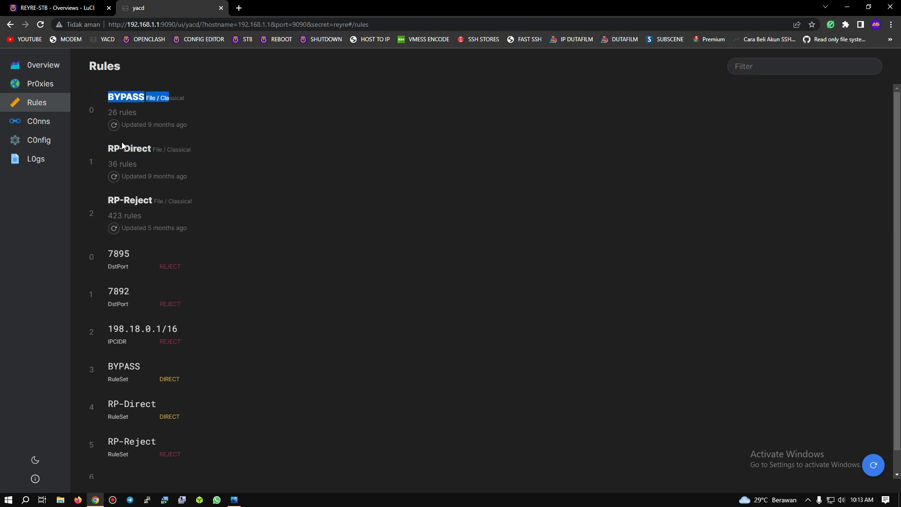
{"action": "left_click_drag", "start_coordinate": [105, 147], "coordinate": [156, 151]}
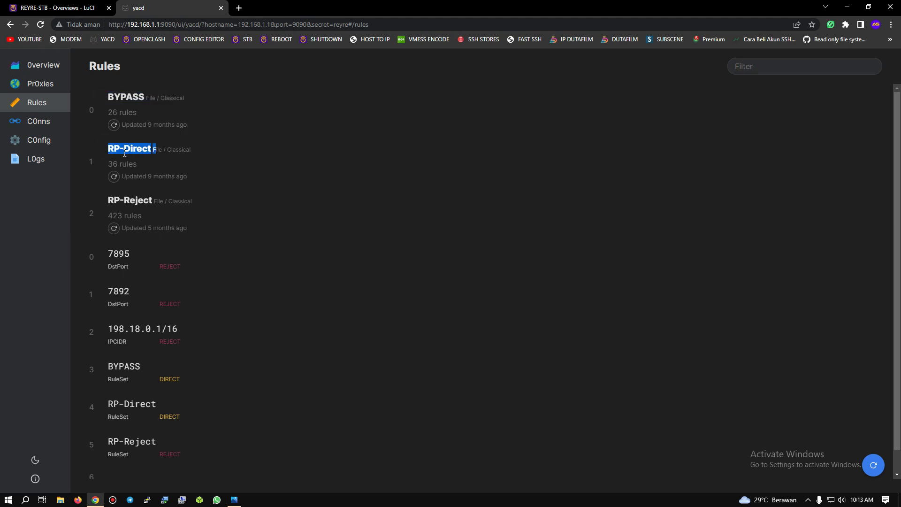
{"action": "left_click_drag", "start_coordinate": [107, 96], "coordinate": [133, 97]}
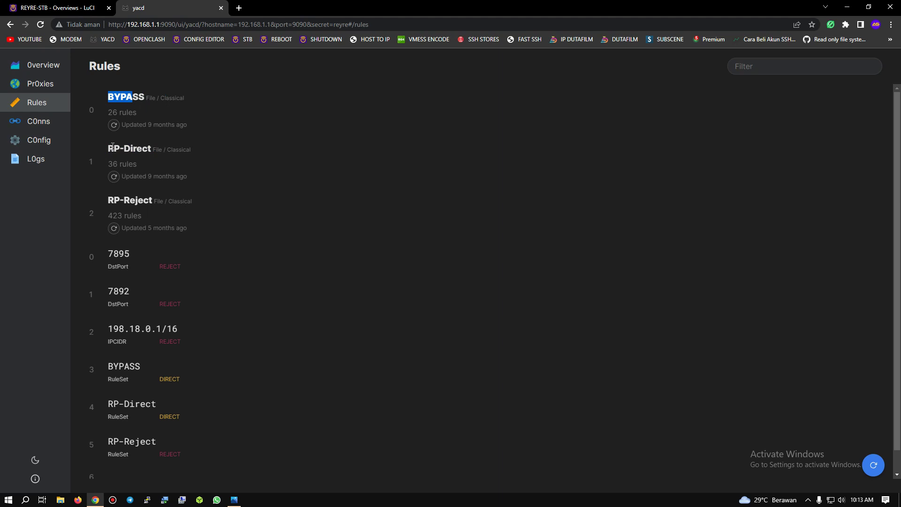
{"action": "left_click_drag", "start_coordinate": [107, 148], "coordinate": [156, 149]}
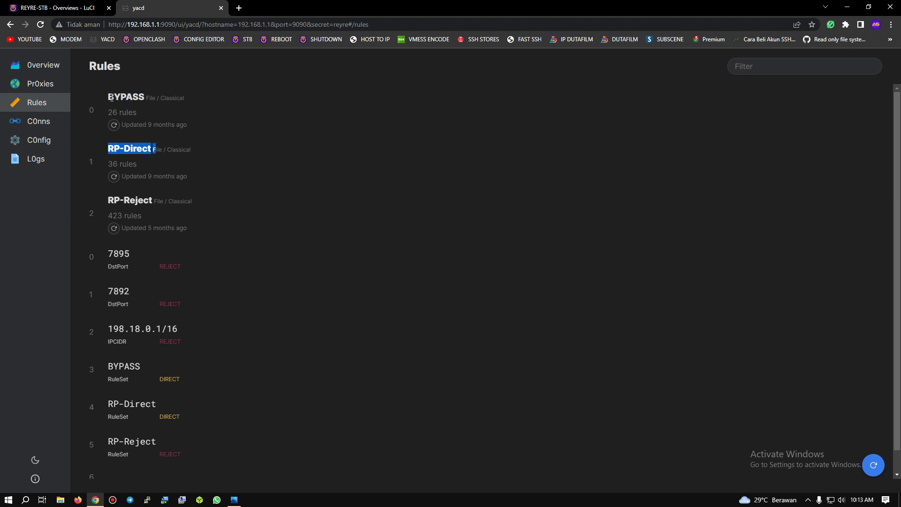
{"action": "left_click_drag", "start_coordinate": [109, 97], "coordinate": [144, 94]}
{"action": "left_click", "coordinate": [152, 148]}
{"action": "left_click_drag", "start_coordinate": [104, 148], "coordinate": [150, 147]}
{"action": "left_click_drag", "start_coordinate": [108, 97], "coordinate": [148, 96]}
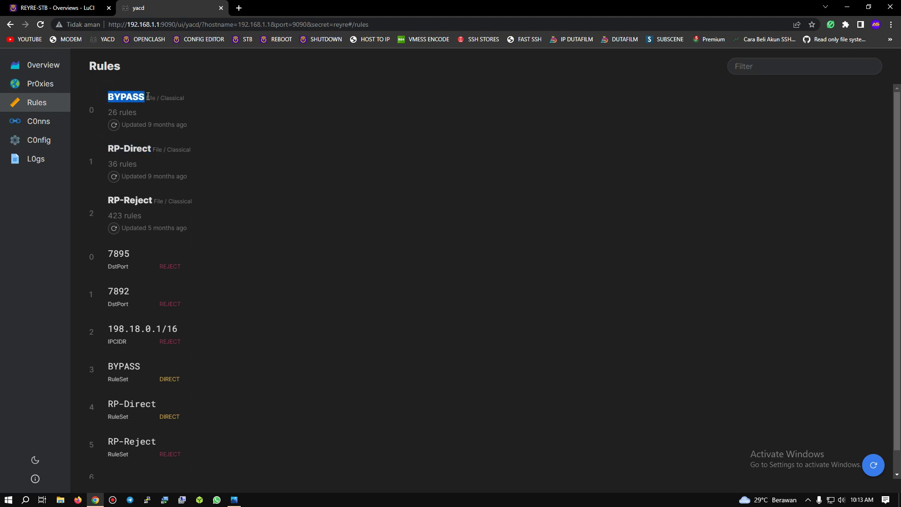
{"action": "left_click", "coordinate": [120, 147]}
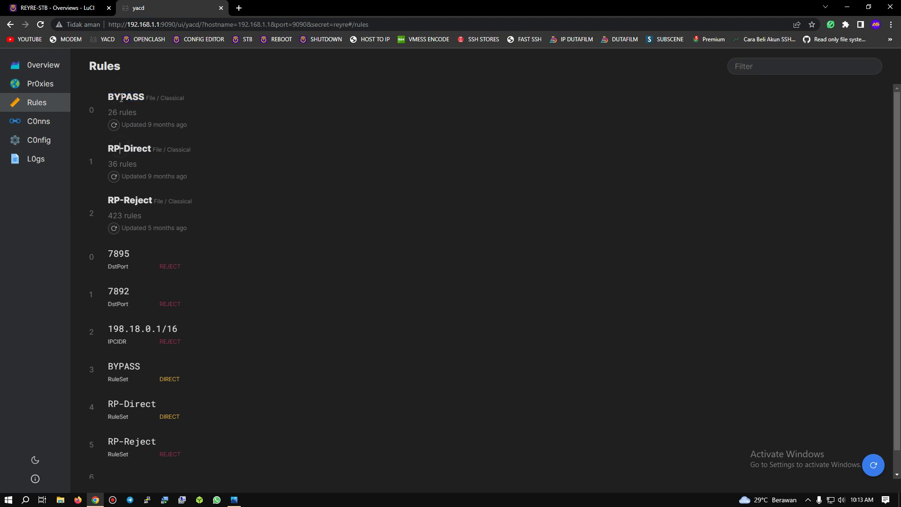
Open the router's OpenClash config editor in a new browser tab and go to the rule_provider folder
{"action": "left_click", "coordinate": [238, 8]}
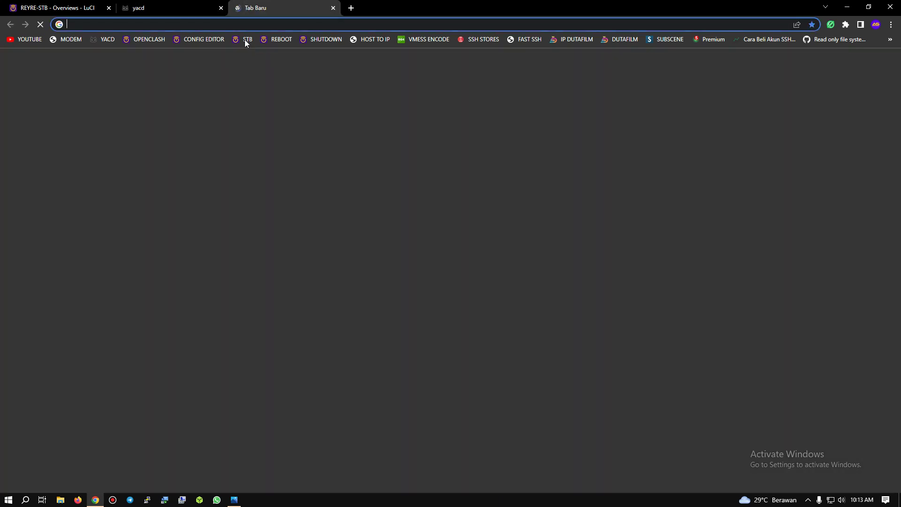
{"action": "left_click", "coordinate": [244, 39]}
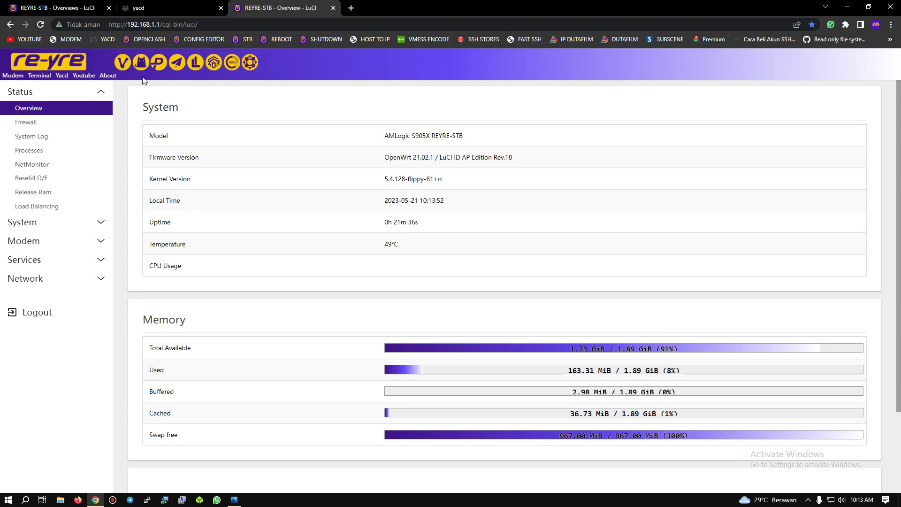
{"action": "left_click", "coordinate": [140, 63]}
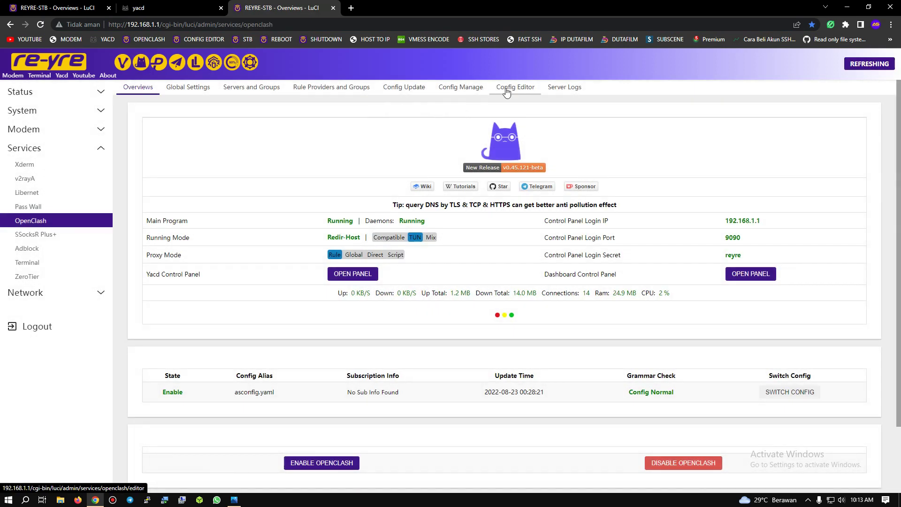
{"action": "left_click", "coordinate": [506, 87]}
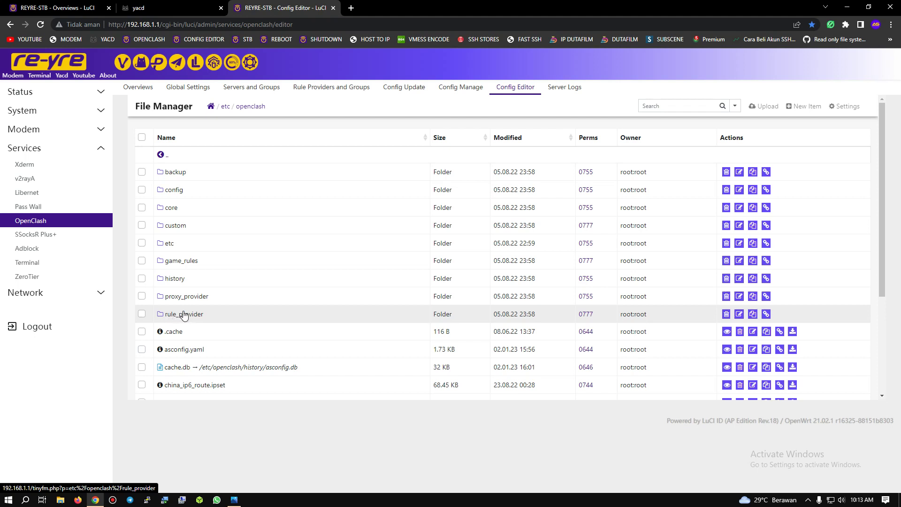
{"action": "left_click", "coordinate": [182, 315]}
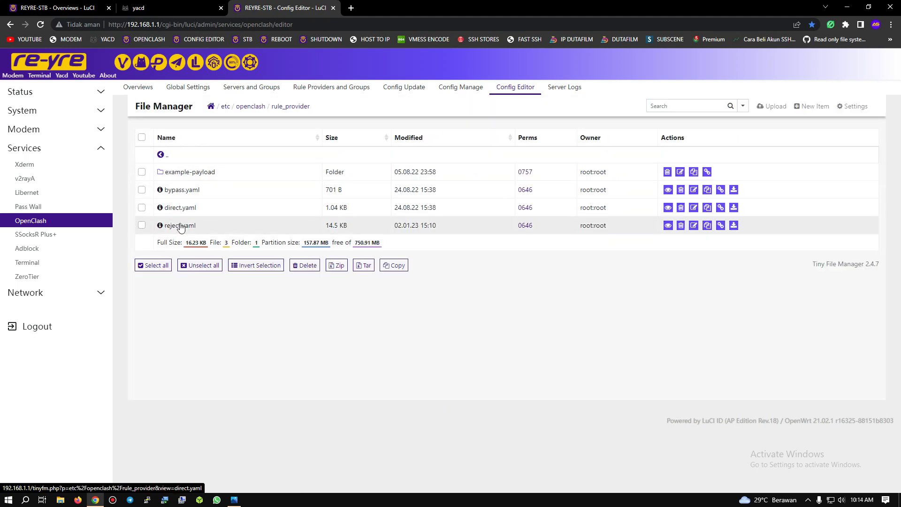
Open bypass.yaml for editing and examine its WhatsApp domain and port rules
{"action": "left_click", "coordinate": [171, 191]}
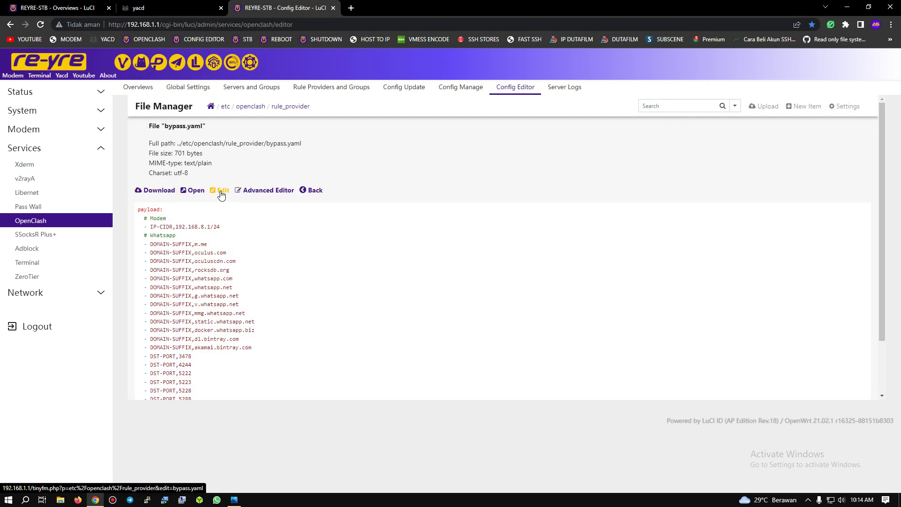
{"action": "left_click", "coordinate": [221, 191]}
{"action": "scroll", "coordinate": [172, 193], "scroll_direction": "down", "scroll_amount": 2}
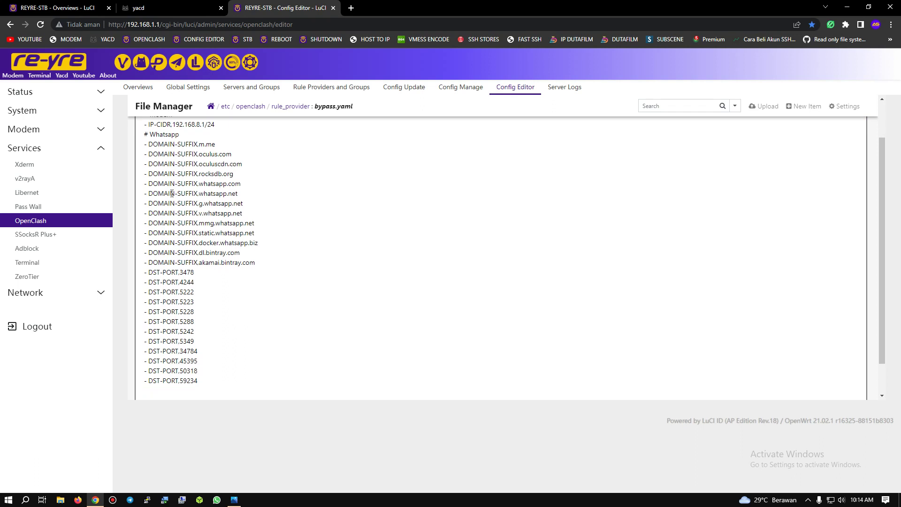
{"action": "scroll", "coordinate": [158, 153], "scroll_direction": "up", "scroll_amount": 1}
{"action": "left_click_drag", "start_coordinate": [144, 181], "coordinate": [205, 358]}
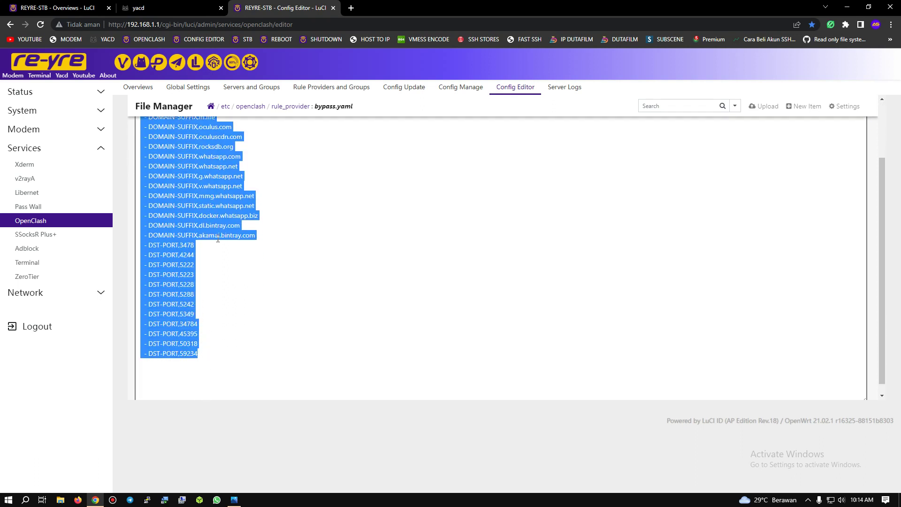
{"action": "scroll", "coordinate": [255, 186], "scroll_direction": "up", "scroll_amount": 1}
{"action": "left_click", "coordinate": [229, 213]}
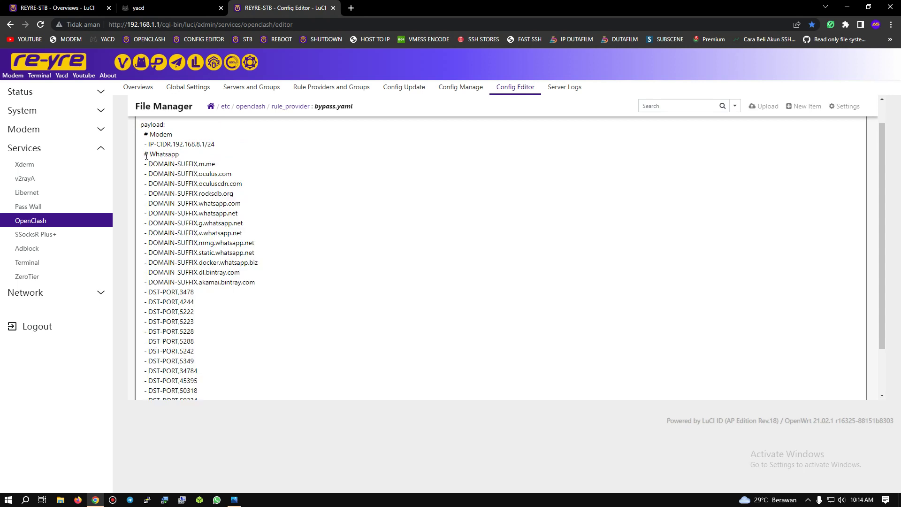
{"action": "left_click_drag", "start_coordinate": [143, 154], "coordinate": [178, 263]}
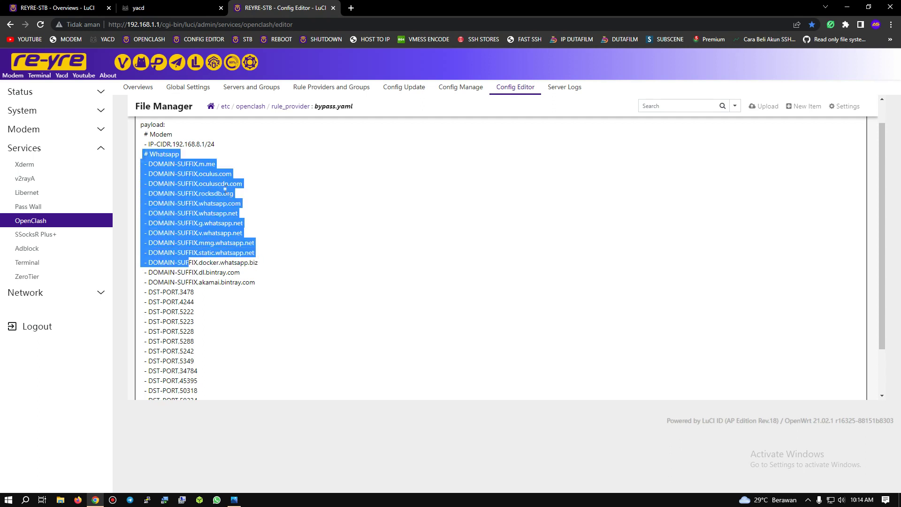
{"action": "left_click", "coordinate": [221, 372]}
{"action": "scroll", "coordinate": [208, 365], "scroll_direction": "down", "scroll_amount": 1}
Try to delete every domain and port rule under # Whatsapp in bypass.yaml and save the file, with a glance at Yacd's rules
{"action": "left_click_drag", "start_coordinate": [203, 343], "coordinate": [132, 200]}
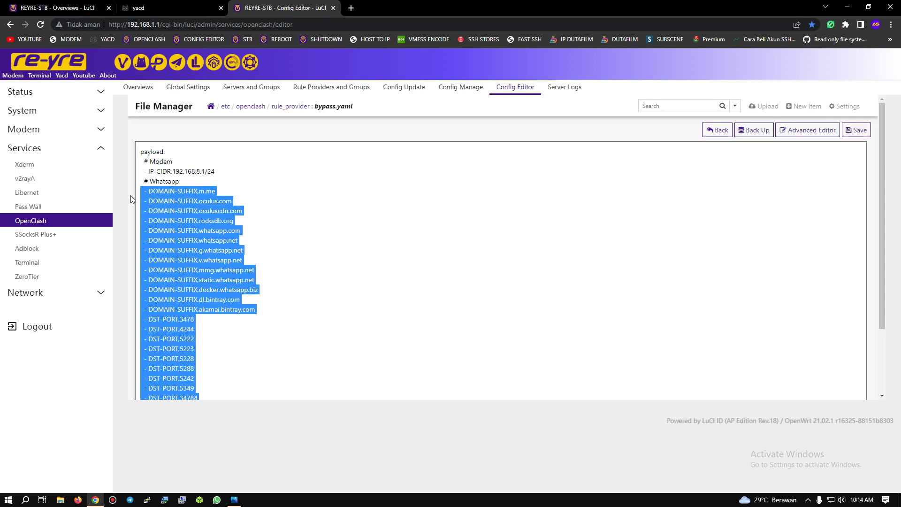
{"action": "key", "text": "BackSpace"}
{"action": "key", "text": "BackSpace"}
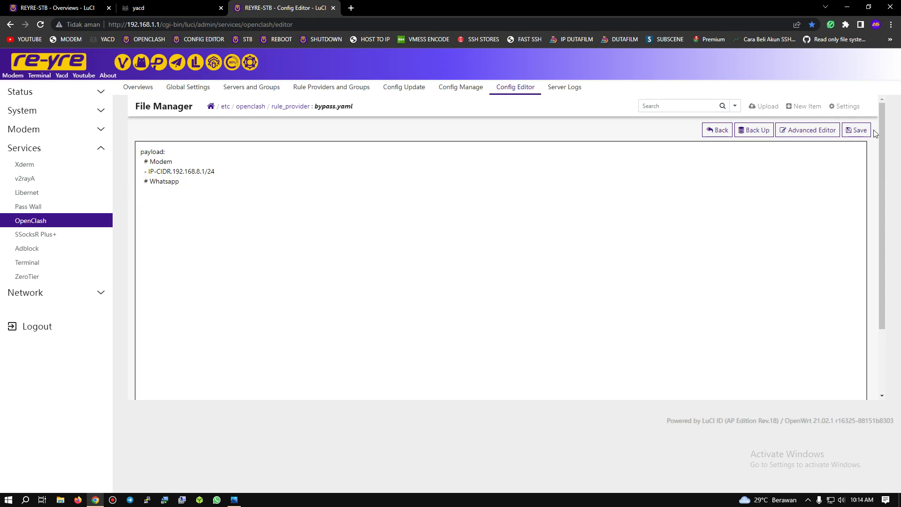
{"action": "left_click", "coordinate": [857, 131]}
{"action": "left_click", "coordinate": [169, 8]}
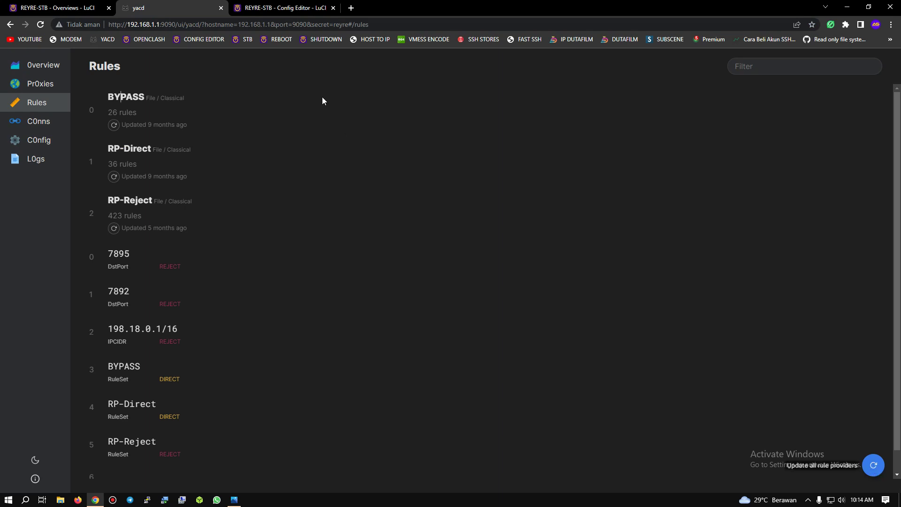
{"action": "left_click", "coordinate": [280, 8]}
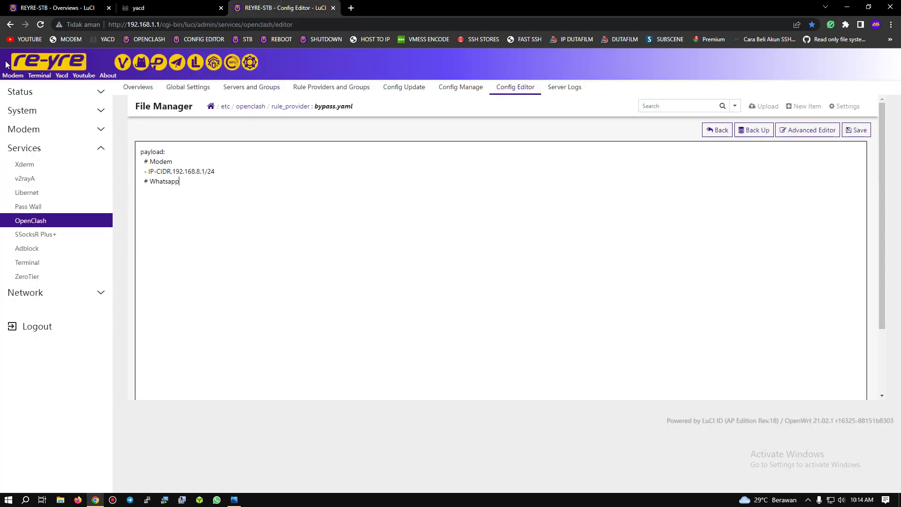
Open direct.yaml from the rule_provider folder for editing, and try to delete and save away all rules under # Whatsapp
{"action": "left_click", "coordinate": [9, 24]}
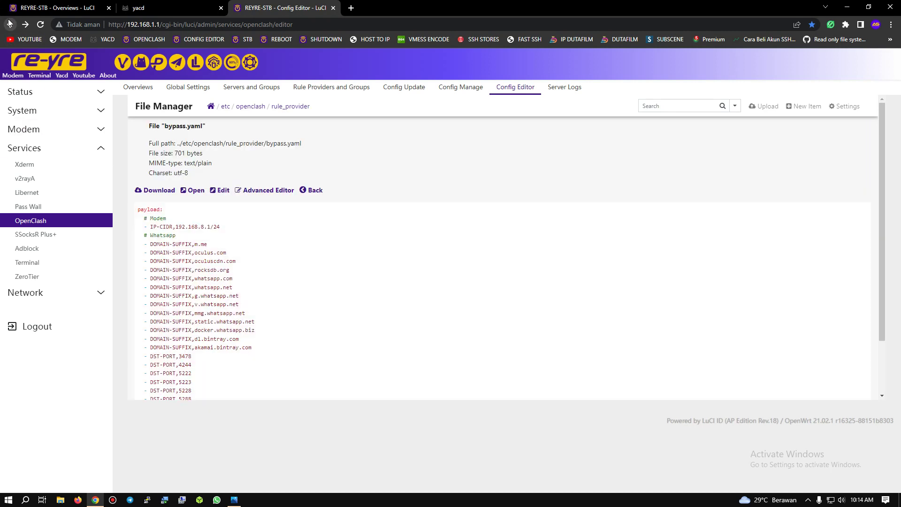
{"action": "left_click", "coordinate": [10, 23]}
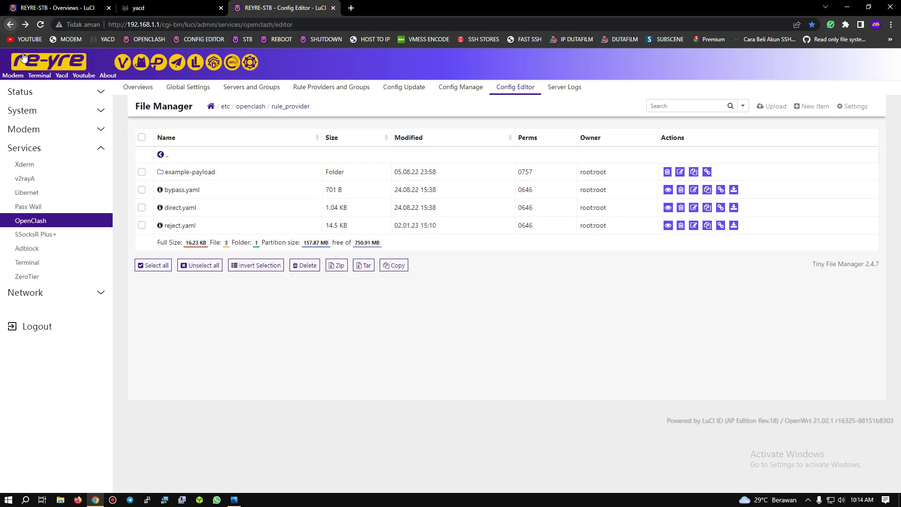
{"action": "left_click", "coordinate": [175, 207]}
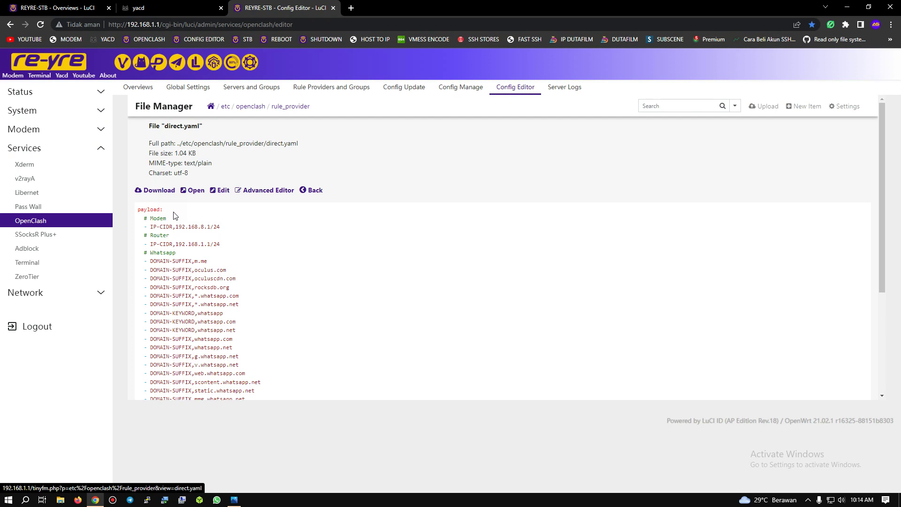
{"action": "left_click", "coordinate": [221, 190]}
{"action": "scroll", "coordinate": [183, 210], "scroll_direction": "down", "scroll_amount": 1}
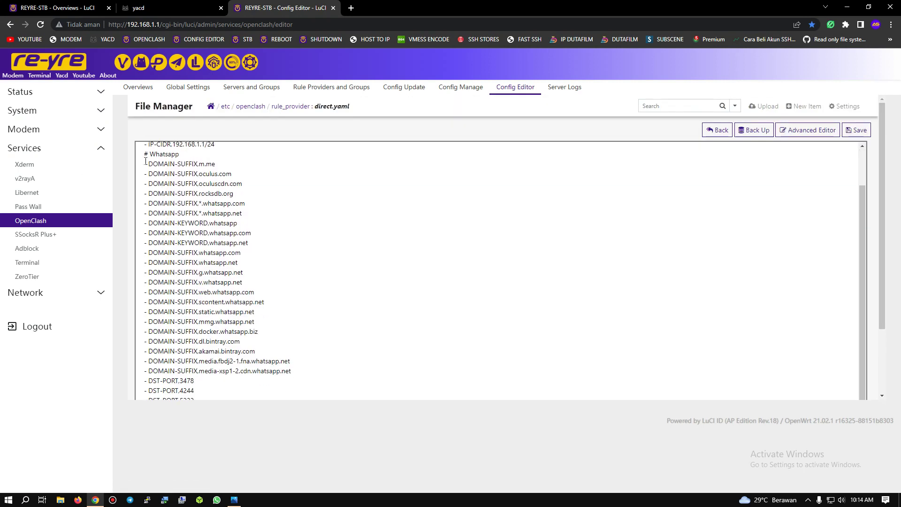
{"action": "left_click_drag", "start_coordinate": [144, 161], "coordinate": [212, 402]}
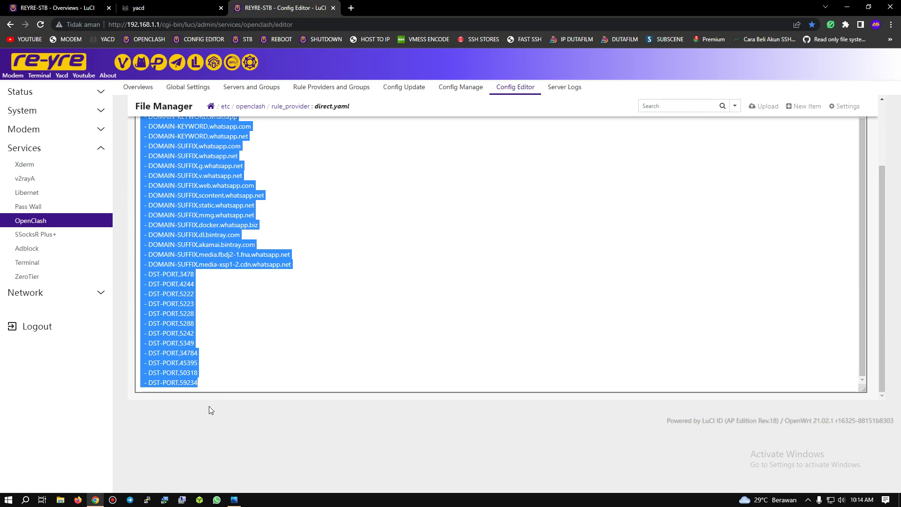
{"action": "key", "text": "Delete"}
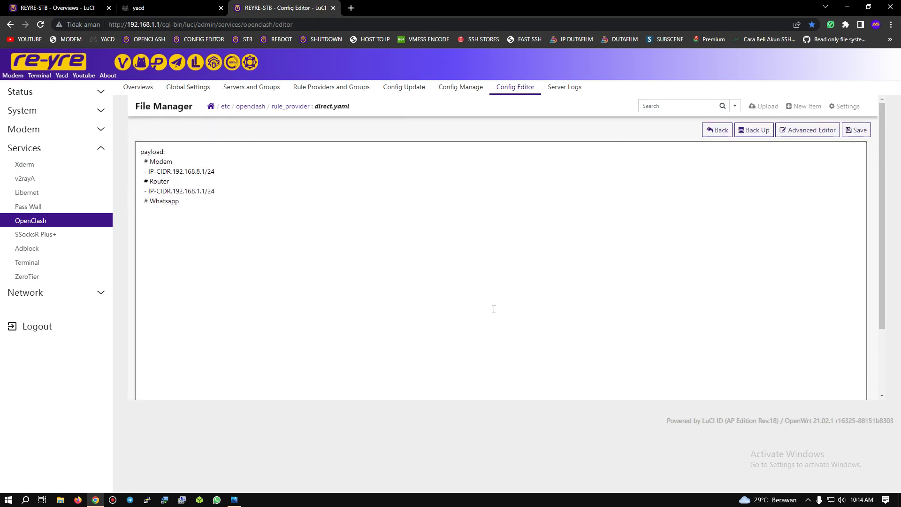
{"action": "left_click", "coordinate": [857, 134]}
Check the rule counts of RP-Direct and BYPASS in Yacd, and return to the rule_provider folder listing
{"action": "left_click", "coordinate": [174, 6]}
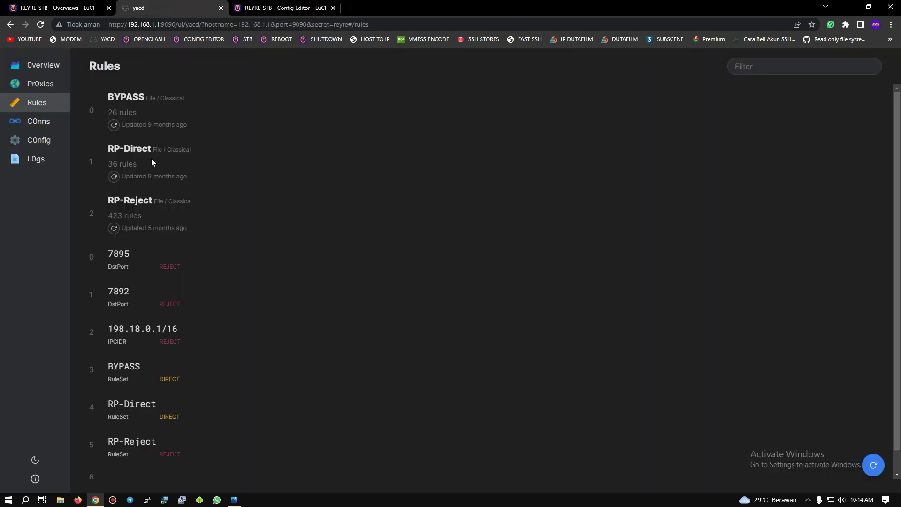
{"action": "left_click_drag", "start_coordinate": [106, 163], "coordinate": [131, 164]}
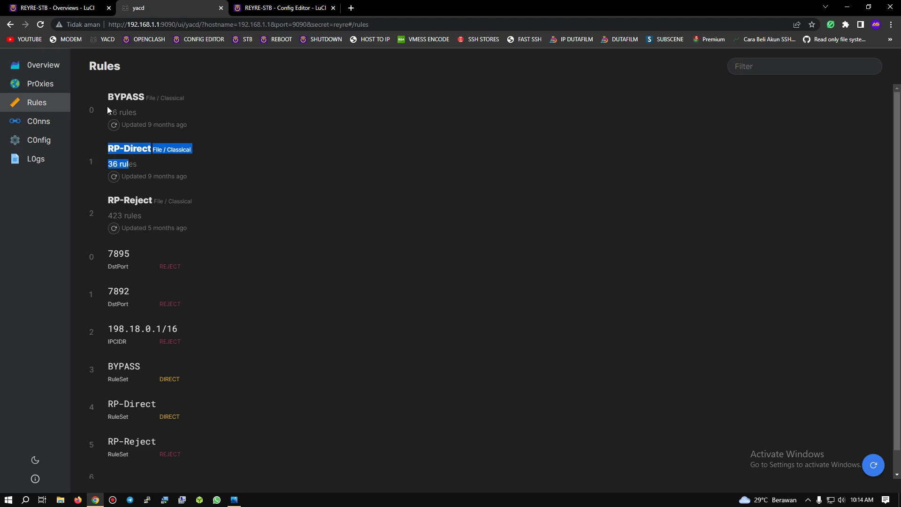
{"action": "left_click_drag", "start_coordinate": [107, 110], "coordinate": [130, 114]}
{"action": "left_click", "coordinate": [309, 4]}
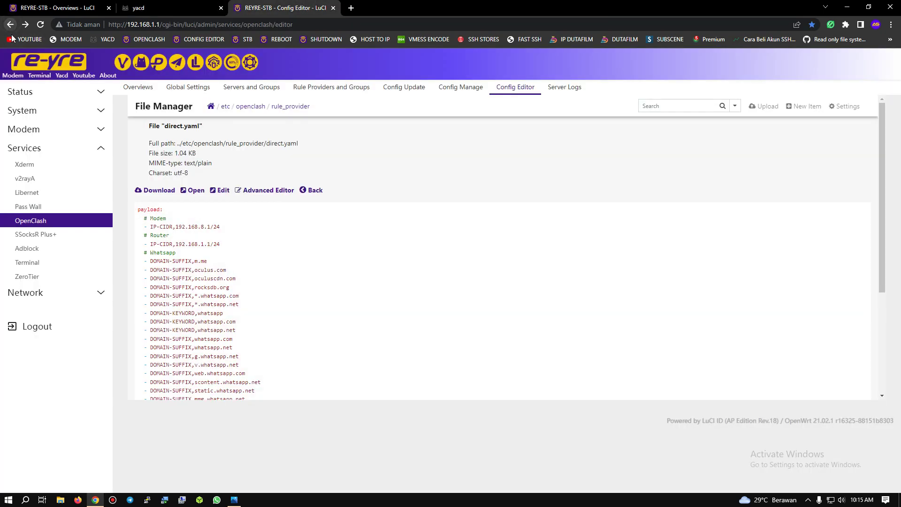
{"action": "left_click", "coordinate": [313, 190]}
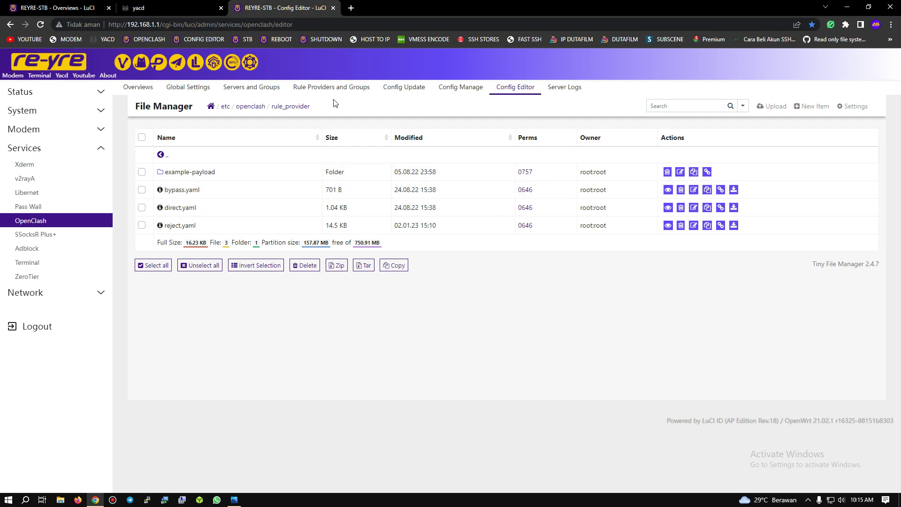
Review the BYPASS provider in Yacd's rules list, and open OpenClash's Rule Providers and Groups settings
{"action": "left_click", "coordinate": [173, 9]}
{"action": "left_click", "coordinate": [162, 114]}
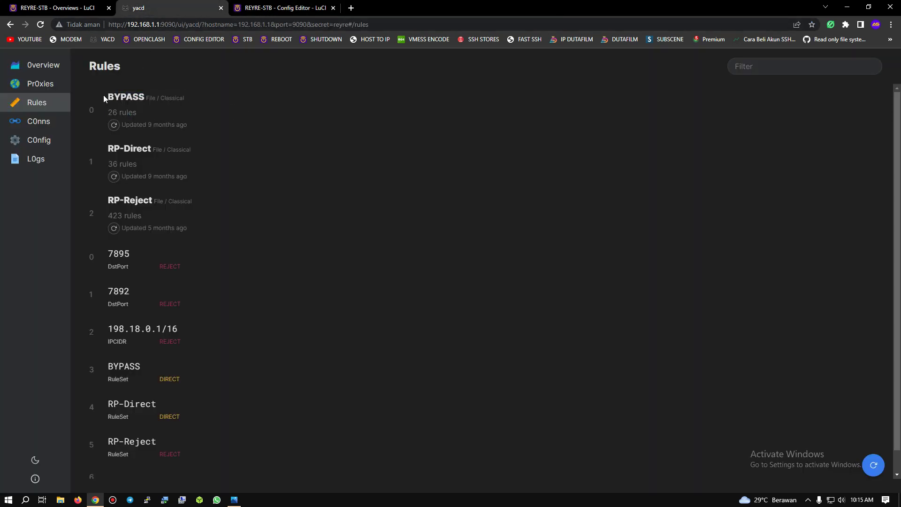
{"action": "left_click_drag", "start_coordinate": [104, 96], "coordinate": [152, 111]}
{"action": "left_click", "coordinate": [242, 6]}
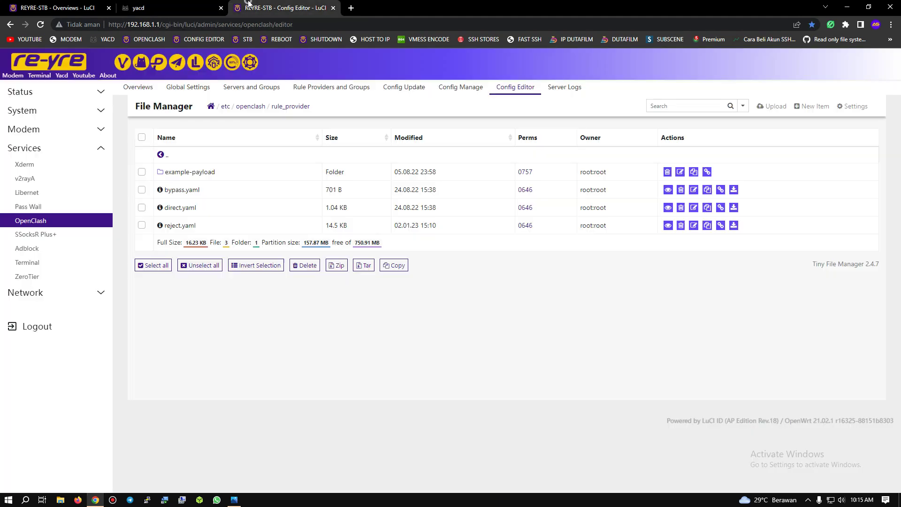
{"action": "left_click", "coordinate": [318, 93]}
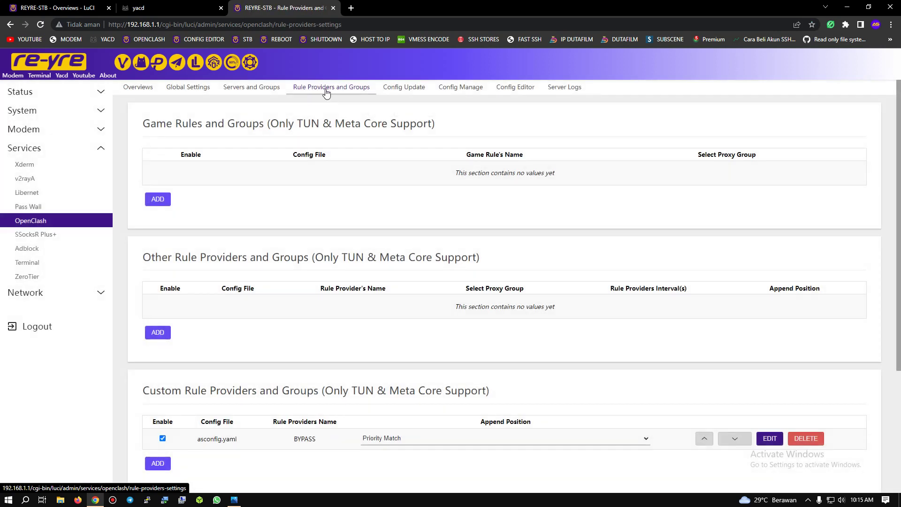
Delete the BYPASS entry for asconfig.yaml from the custom rule providers, and commit and apply the settings
{"action": "scroll", "coordinate": [341, 224], "scroll_direction": "down", "scroll_amount": 3}
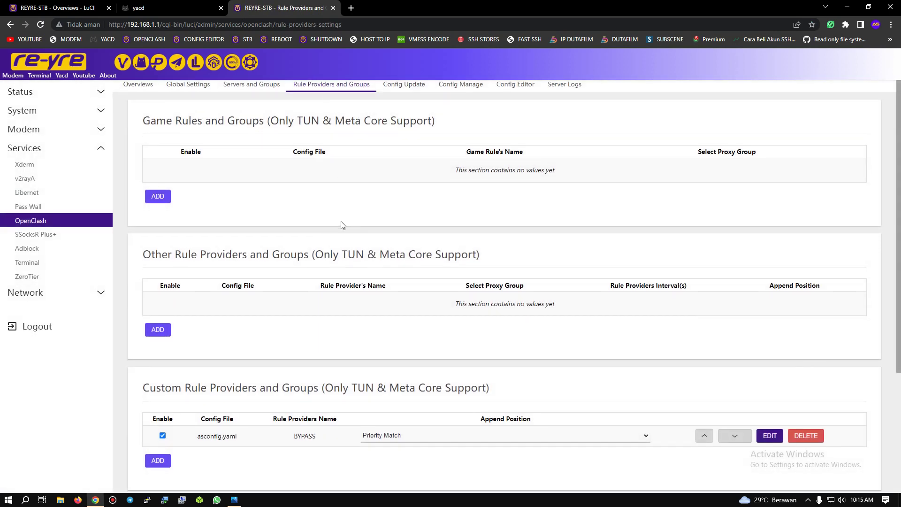
{"action": "scroll", "coordinate": [341, 225], "scroll_direction": "down", "scroll_amount": 1}
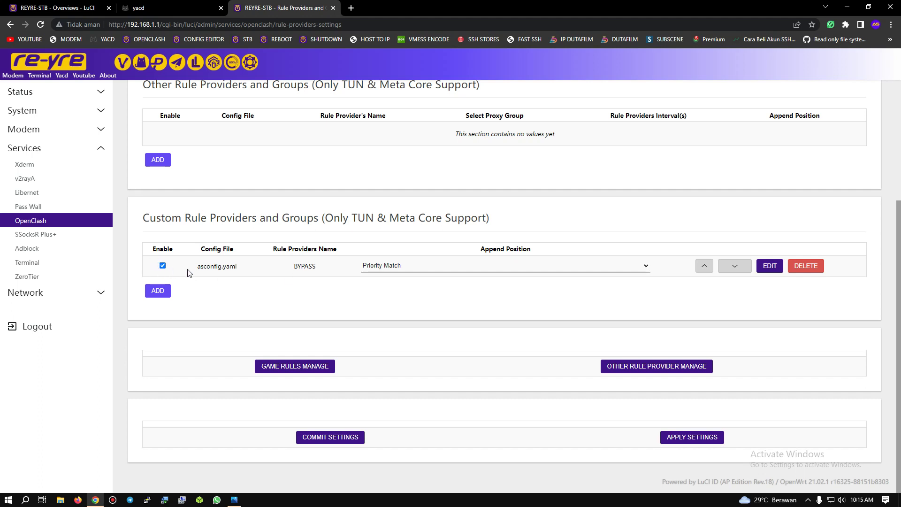
{"action": "left_click_drag", "start_coordinate": [292, 266], "coordinate": [327, 270]}
{"action": "left_click", "coordinate": [327, 272]}
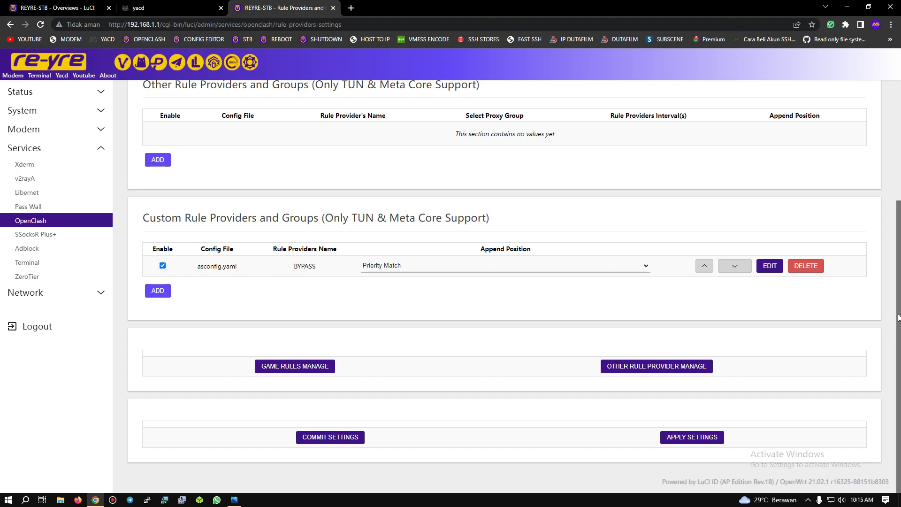
{"action": "left_click", "coordinate": [810, 265]}
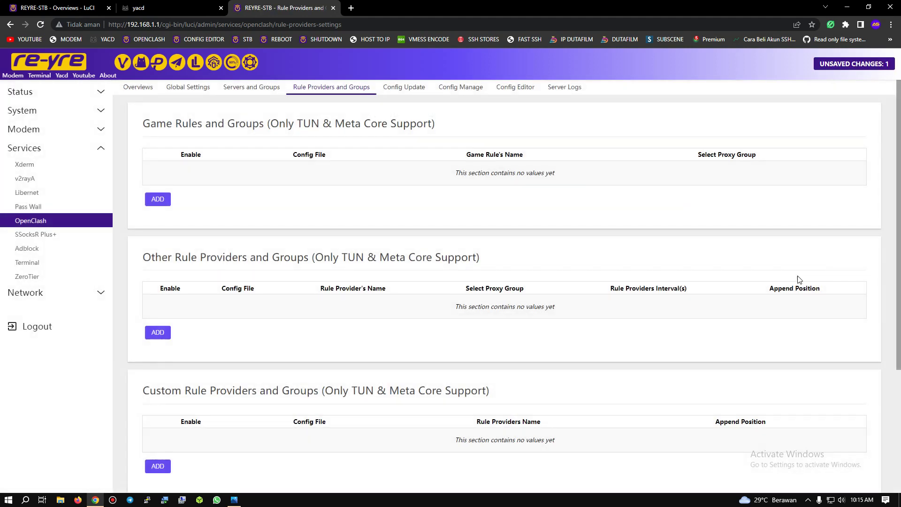
{"action": "left_click", "coordinate": [330, 441]}
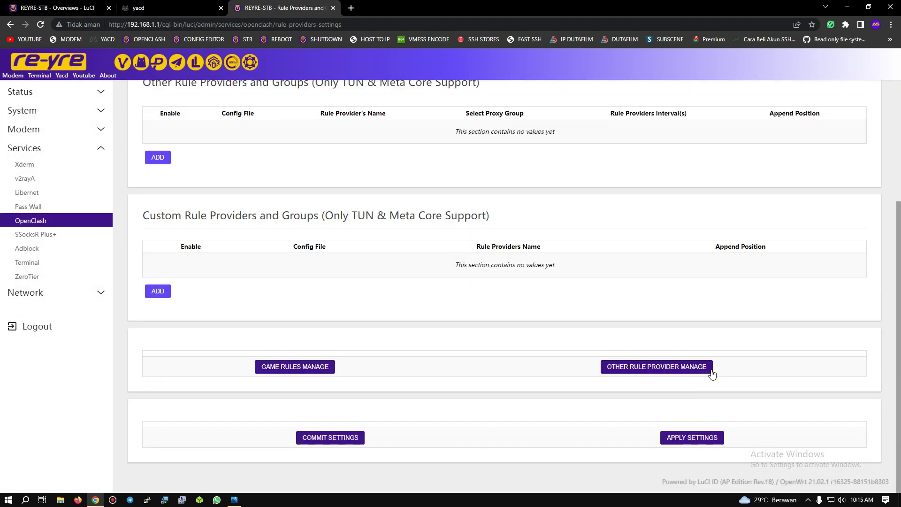
{"action": "left_click", "coordinate": [688, 437]}
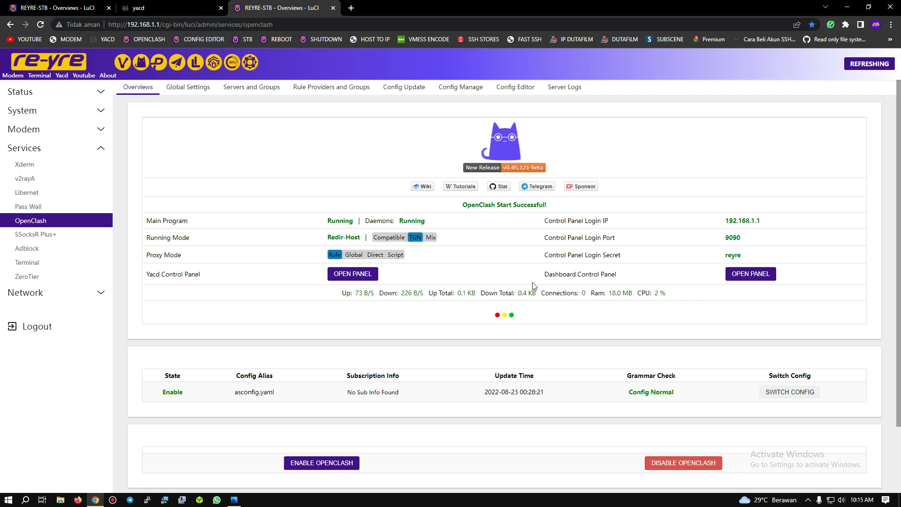
Review the RP-Direct provider in Yacd's rules list and refresh all rule providers
{"action": "left_click", "coordinate": [153, 4]}
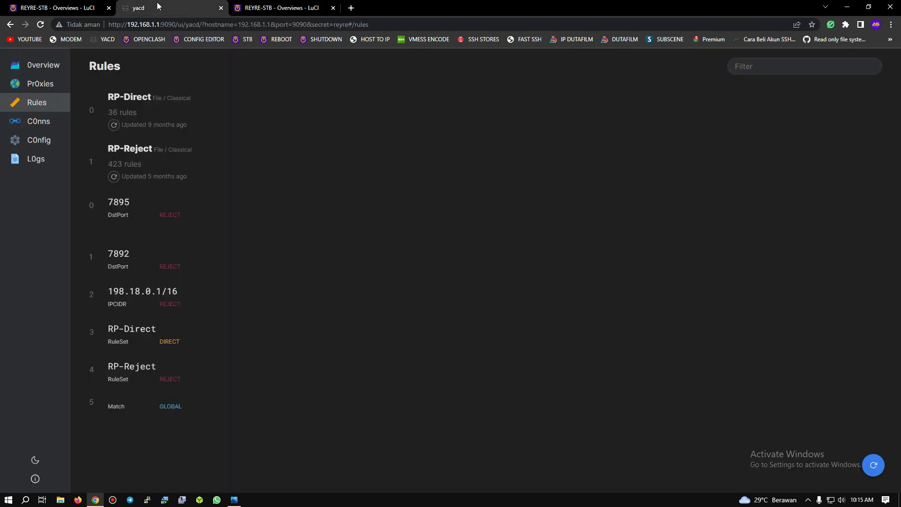
{"action": "triple_click", "coordinate": [111, 98]}
{"action": "left_click_drag", "start_coordinate": [108, 96], "coordinate": [157, 97]}
{"action": "left_click", "coordinate": [221, 100]}
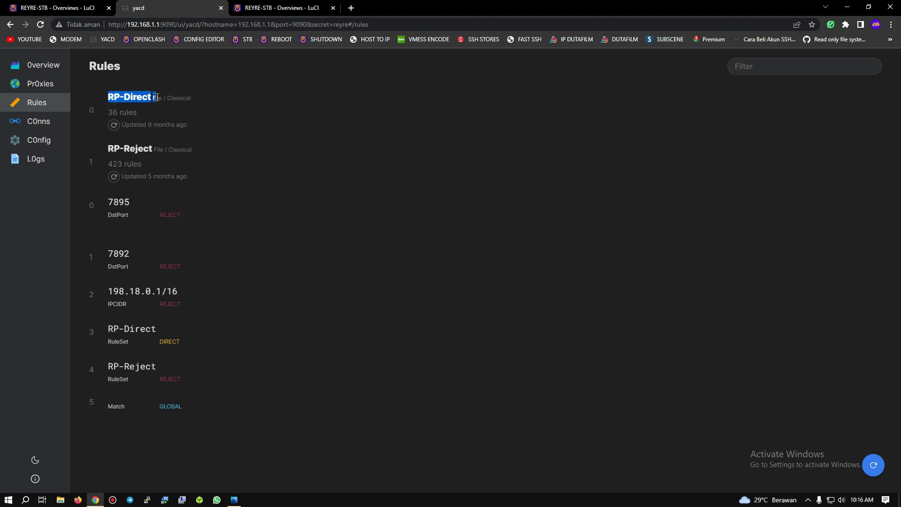
{"action": "left_click", "coordinate": [145, 100]}
{"action": "left_click", "coordinate": [107, 95]}
{"action": "left_click_drag", "start_coordinate": [116, 97], "coordinate": [151, 97]}
{"action": "left_click", "coordinate": [244, 111]}
{"action": "left_click", "coordinate": [876, 465]}
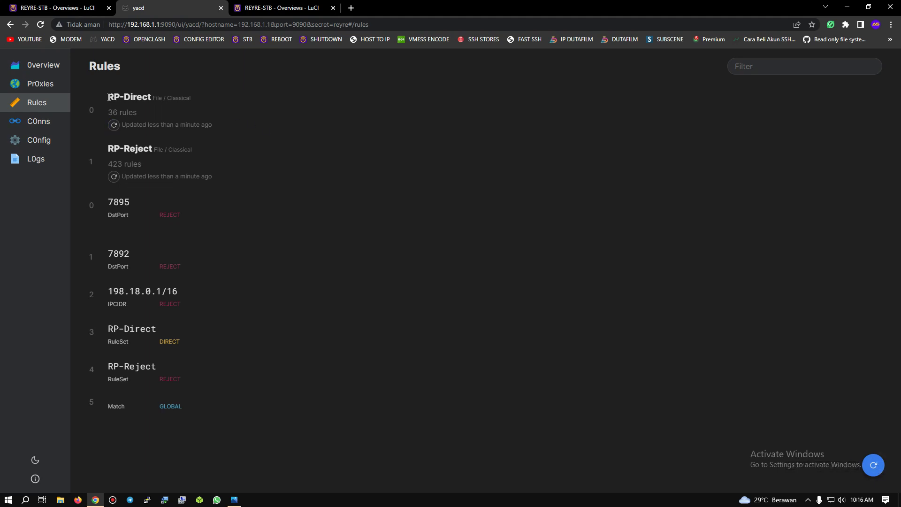
{"action": "left_click_drag", "start_coordinate": [115, 95], "coordinate": [155, 99]}
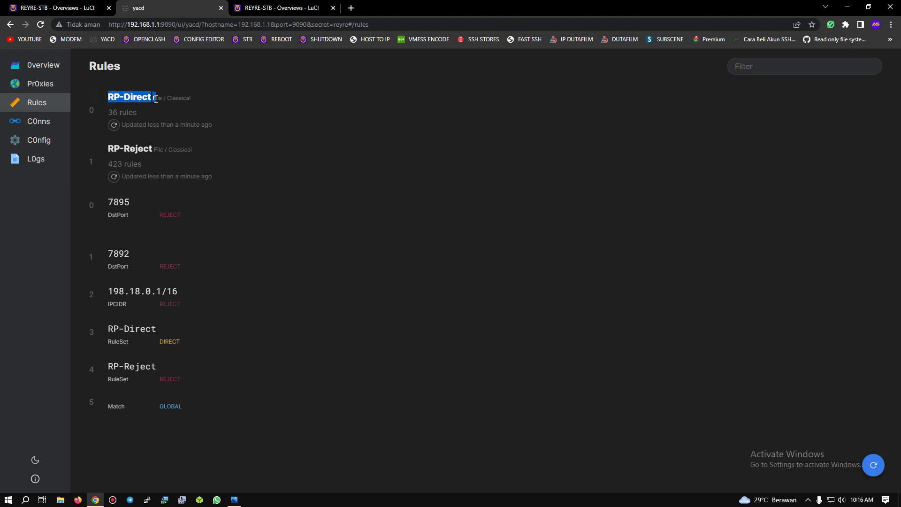
Open OpenClash's config management and delete the whole RP-Direct block under rule-providers in asconfig.yaml, leaving no blank line
{"action": "left_click", "coordinate": [271, 8]}
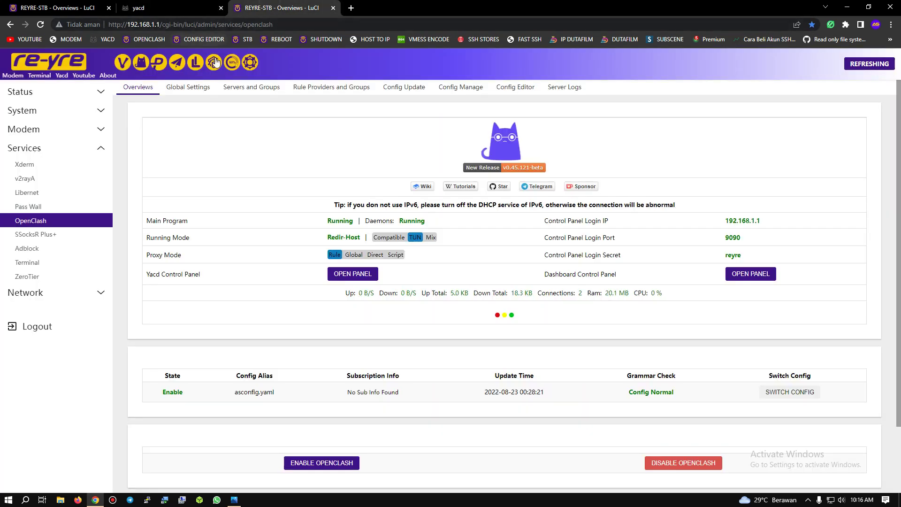
{"action": "left_click", "coordinate": [461, 90]}
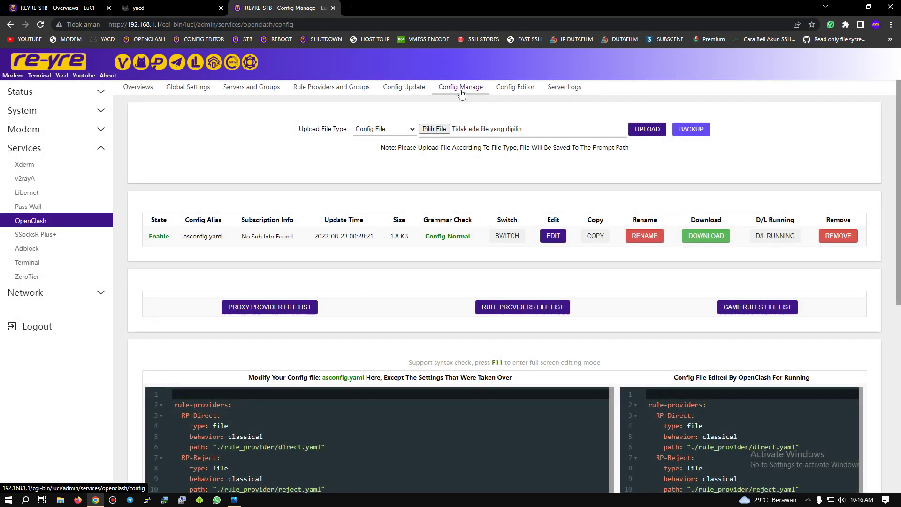
{"action": "left_click_drag", "start_coordinate": [899, 160], "coordinate": [900, 247]}
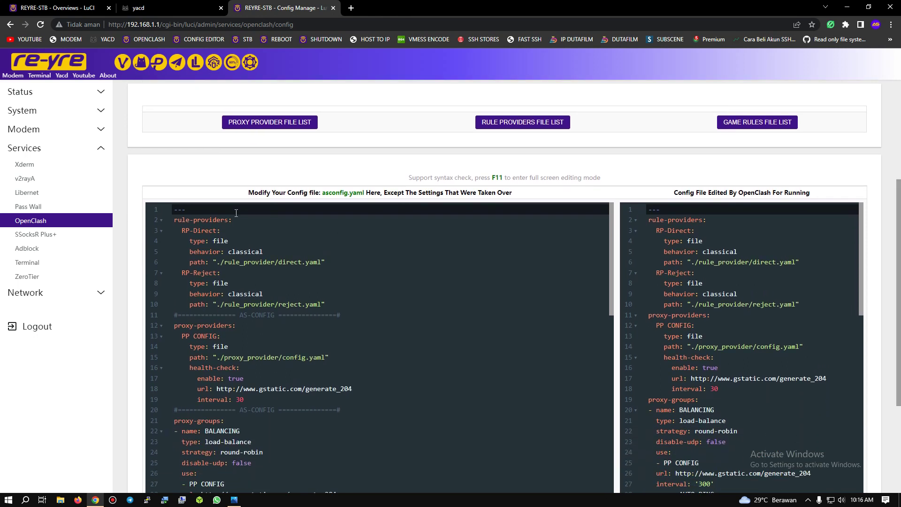
{"action": "left_click_drag", "start_coordinate": [175, 219], "coordinate": [235, 223]}
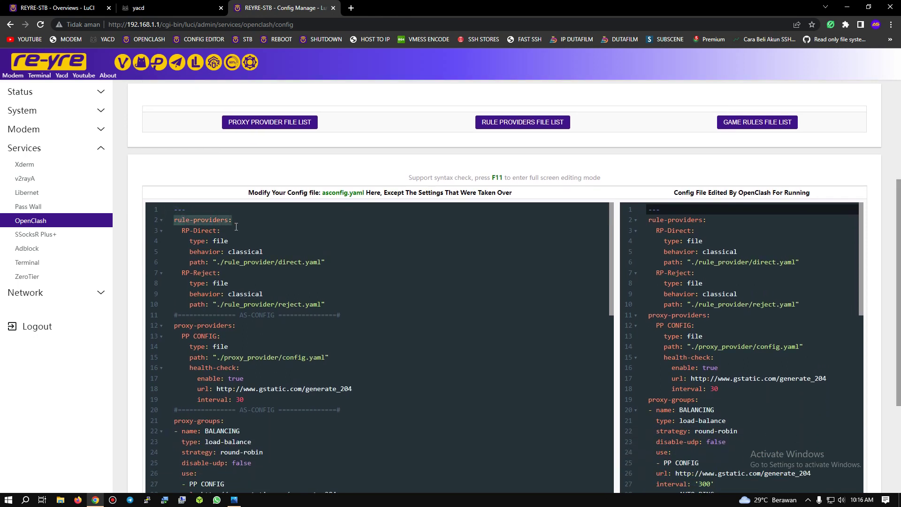
{"action": "left_click", "coordinate": [236, 228]}
{"action": "left_click_drag", "start_coordinate": [182, 230], "coordinate": [347, 264]}
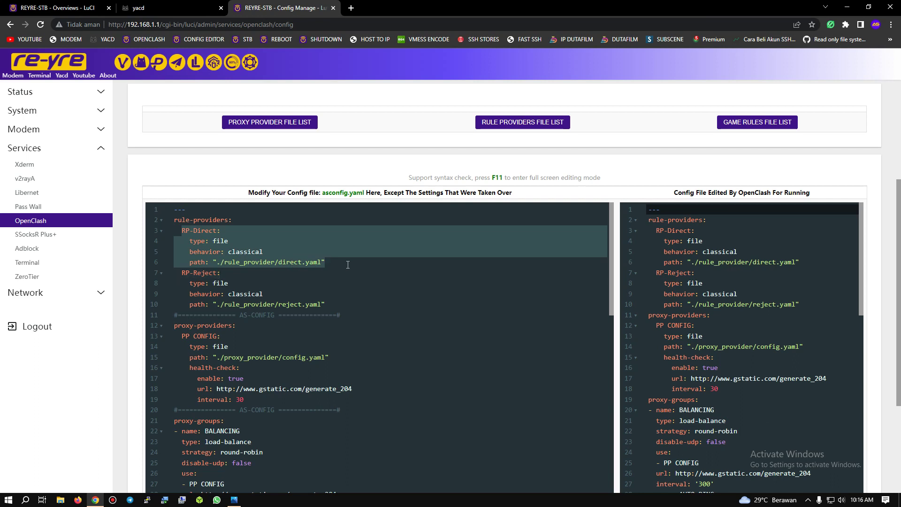
{"action": "left_click", "coordinate": [185, 237]}
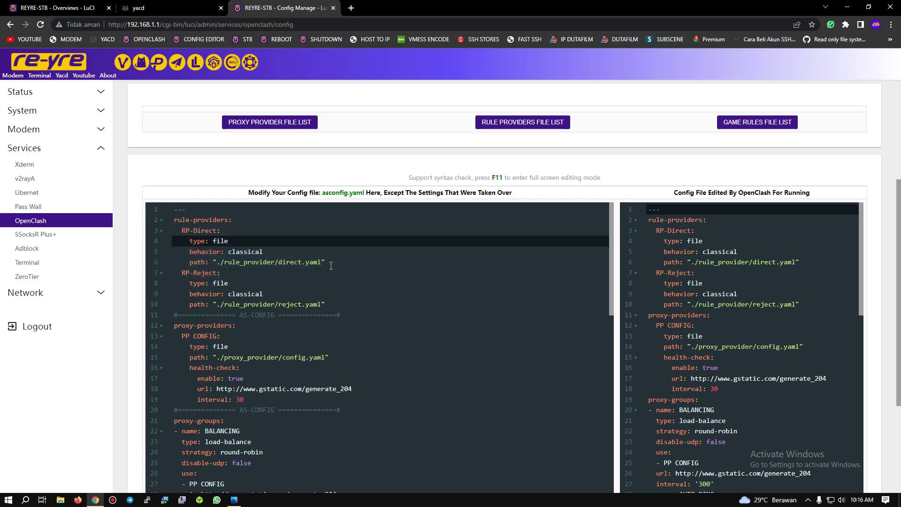
{"action": "left_click_drag", "start_coordinate": [330, 263], "coordinate": [177, 231]}
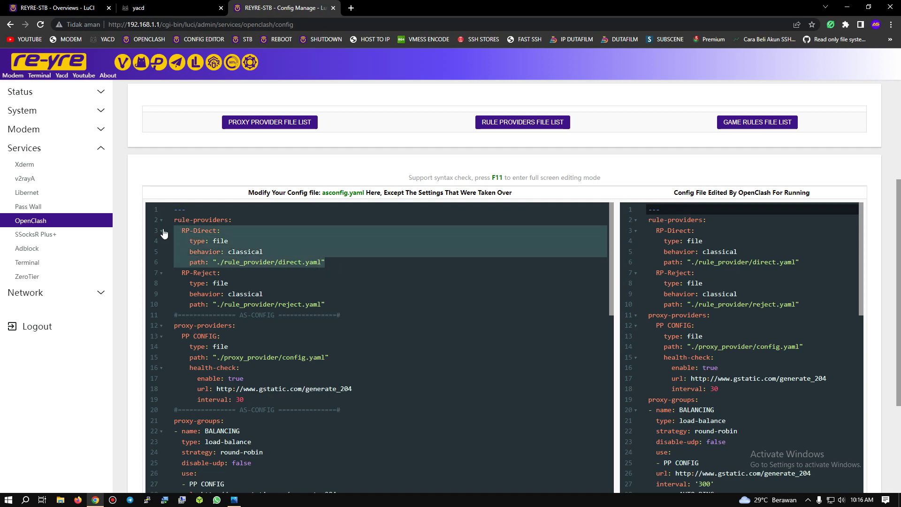
{"action": "left_click", "coordinate": [233, 499]}
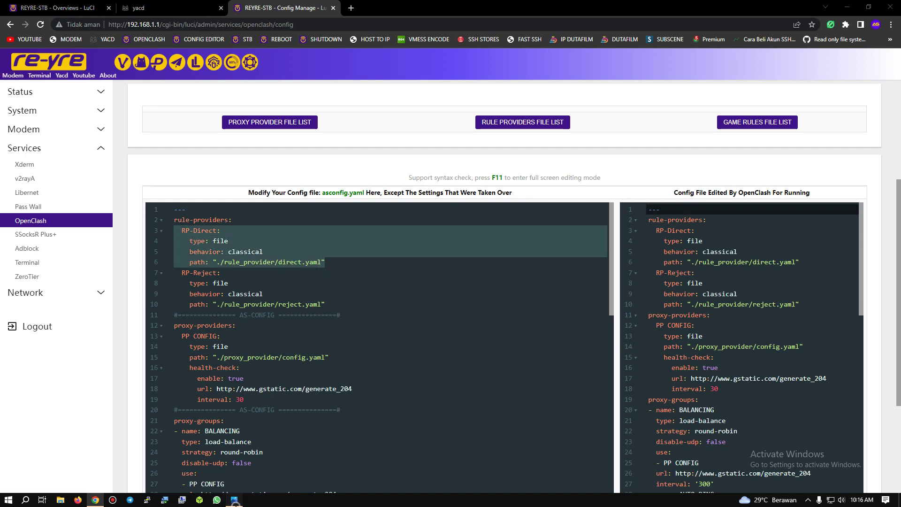
{"action": "left_click", "coordinate": [845, 8]}
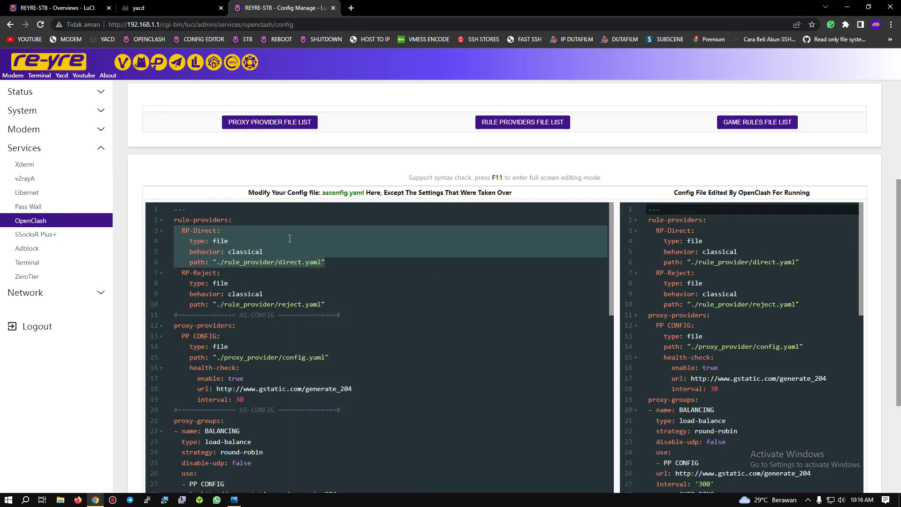
{"action": "key", "text": "BackSpace"}
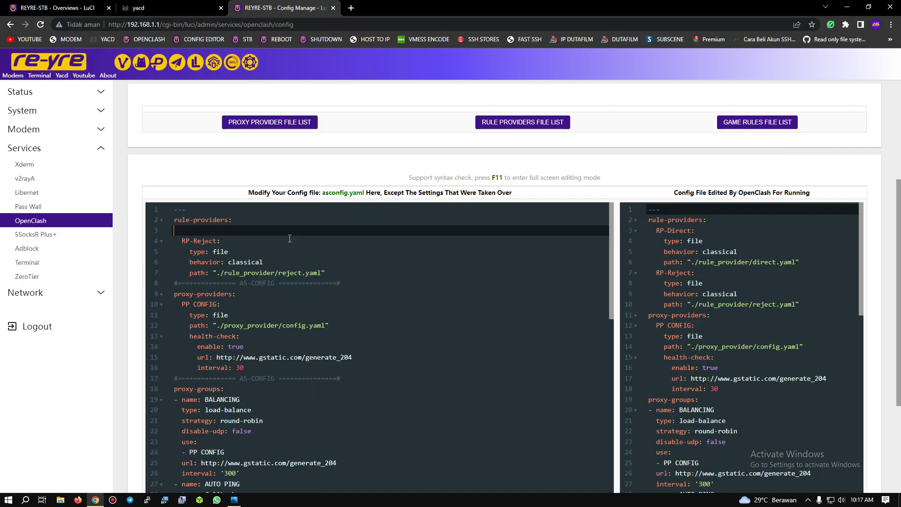
{"action": "key", "text": "BackSpace"}
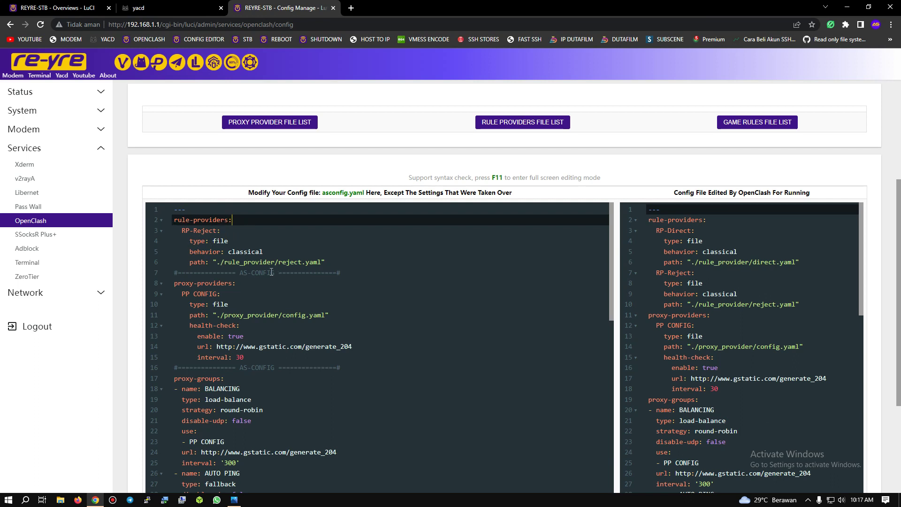
Delete the line "- RULE-SET,RP-Direct,DIRECT" from the rules section at the end of asconfig.yaml, leaving no blank line
{"action": "left_click_drag", "start_coordinate": [611, 295], "coordinate": [616, 447]}
{"action": "scroll", "coordinate": [616, 448], "scroll_direction": "down", "scroll_amount": 4}
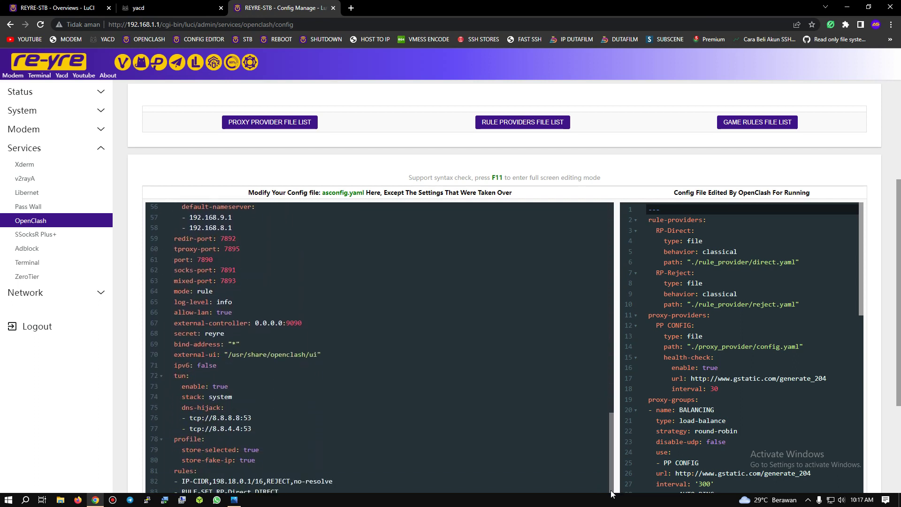
{"action": "scroll", "coordinate": [402, 343], "scroll_direction": "down", "scroll_amount": 3}
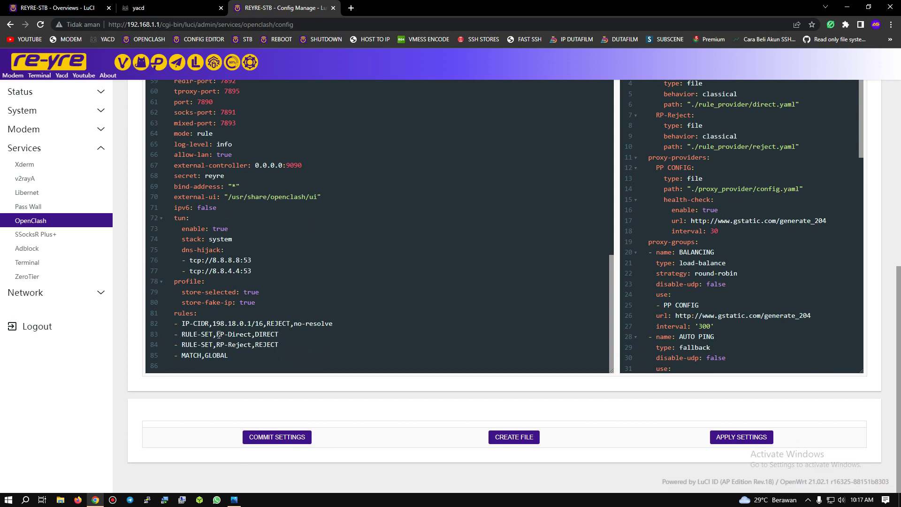
{"action": "left_click", "coordinate": [283, 335]}
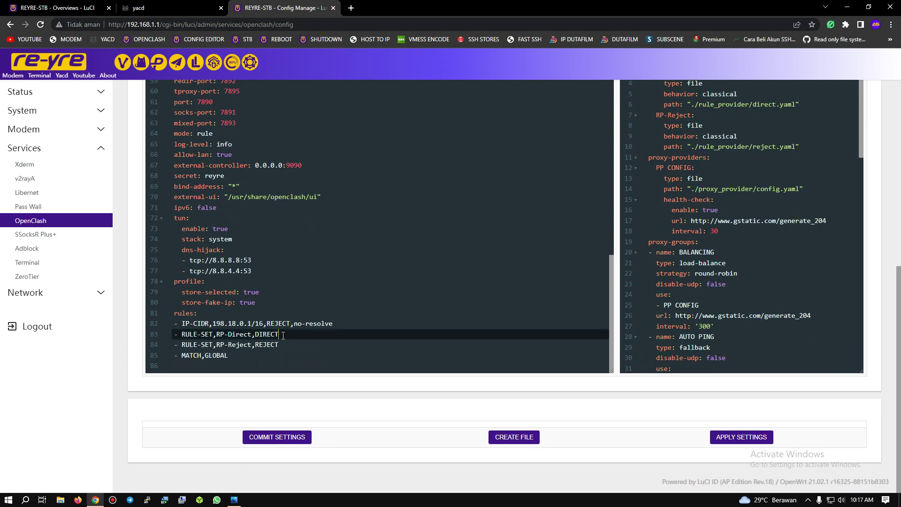
{"action": "left_click_drag", "start_coordinate": [283, 335], "coordinate": [145, 342]}
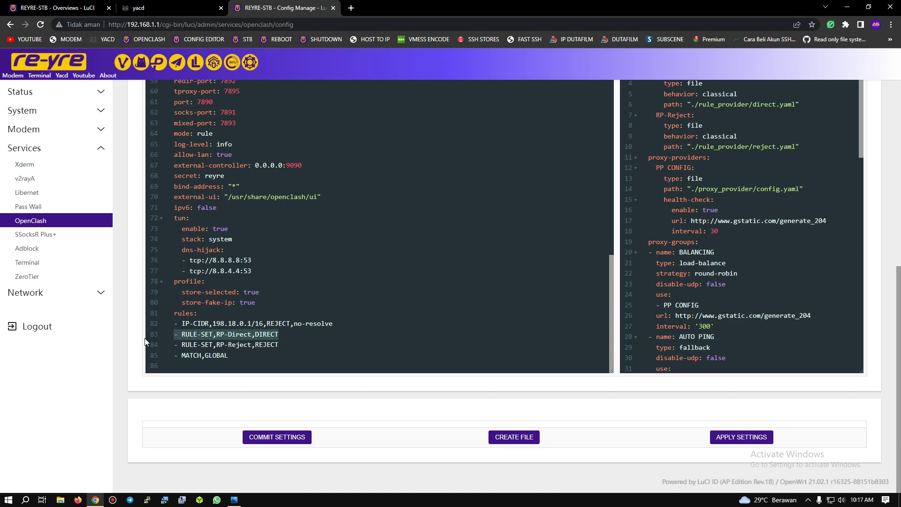
{"action": "key", "text": "BackSpace"}
{"action": "key", "text": "BackSpace"}
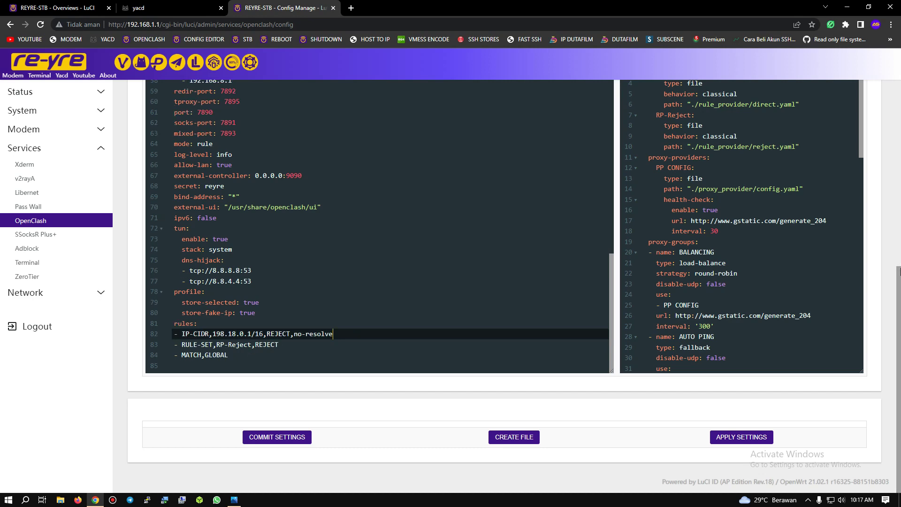
Commit and apply the edited asconfig.yaml, and check the rules list in Yacd before returning to OpenClash's overview
{"action": "scroll", "coordinate": [897, 225], "scroll_direction": "up", "scroll_amount": 7}
{"action": "scroll", "coordinate": [898, 94], "scroll_direction": "down", "scroll_amount": 7}
{"action": "left_click", "coordinate": [276, 437]}
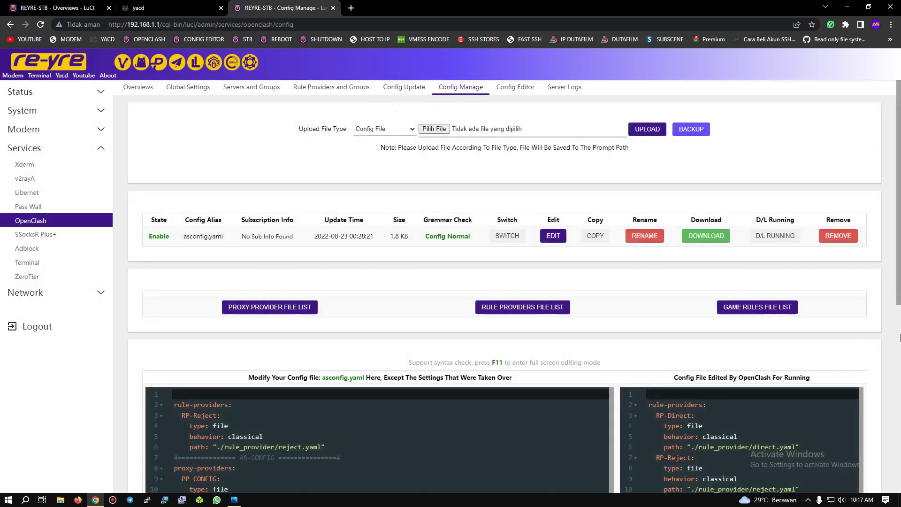
{"action": "scroll", "coordinate": [767, 462], "scroll_direction": "down", "scroll_amount": 7}
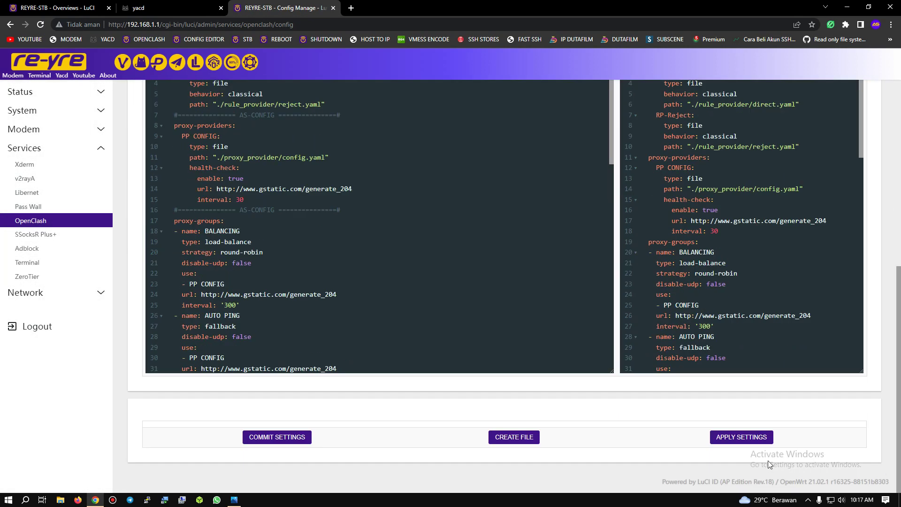
{"action": "left_click", "coordinate": [743, 437]}
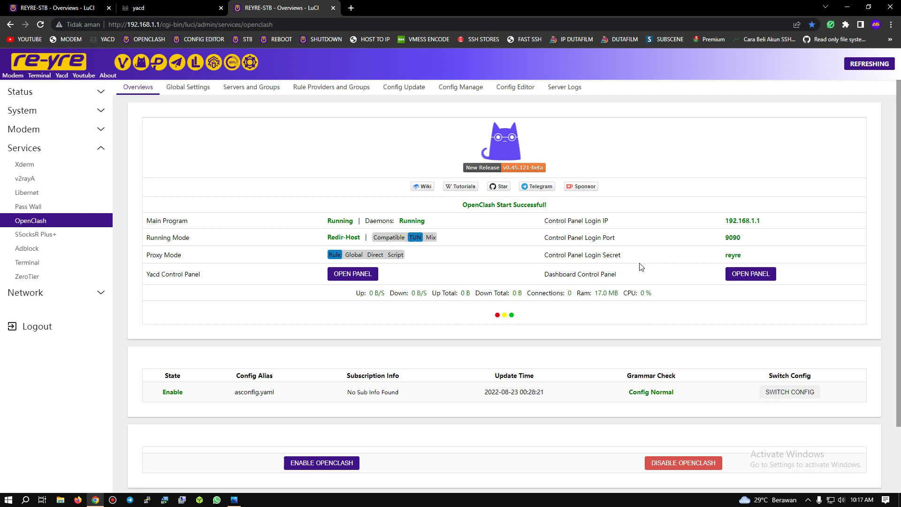
{"action": "left_click", "coordinate": [169, 8]}
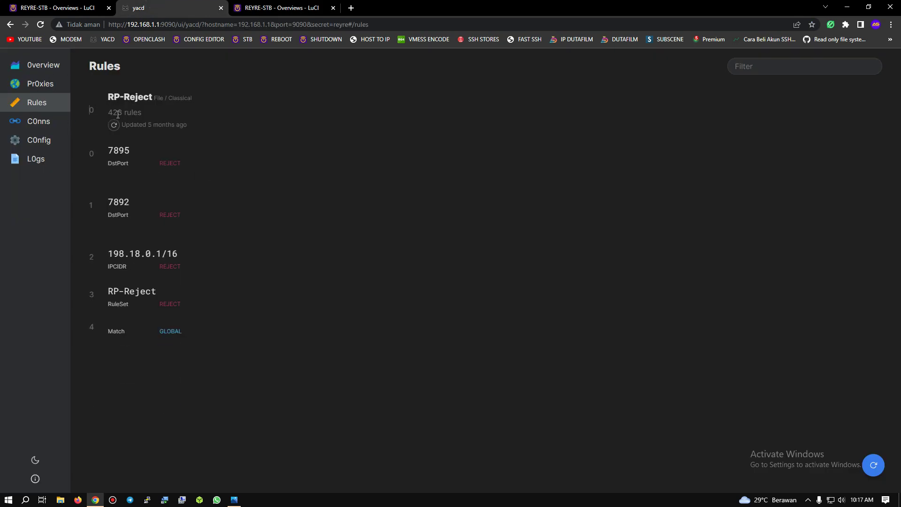
{"action": "left_click", "coordinate": [283, 7]}
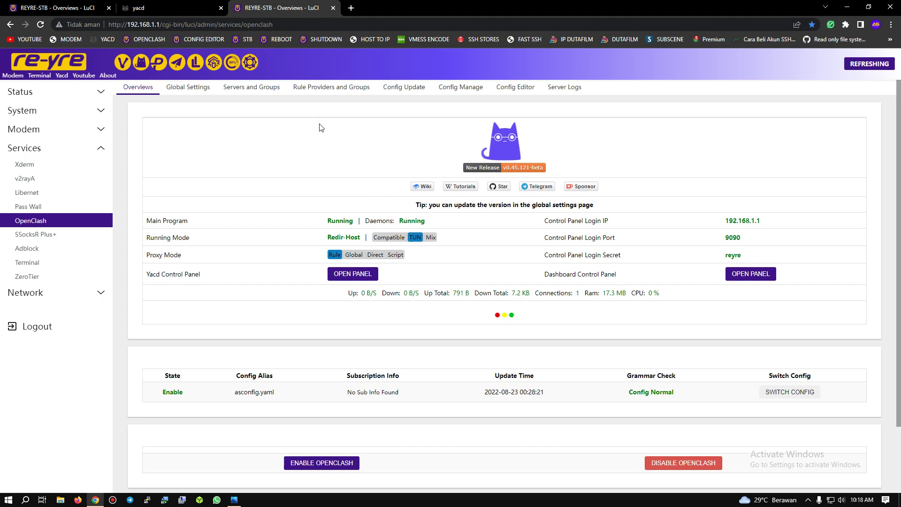
Open the Config Editor in a new tab, view direct.yaml in the rule_provider folder, and close that tab
{"action": "right_click", "coordinate": [515, 88]}
{"action": "left_click", "coordinate": [533, 94]}
{"action": "left_click", "coordinate": [373, 10]}
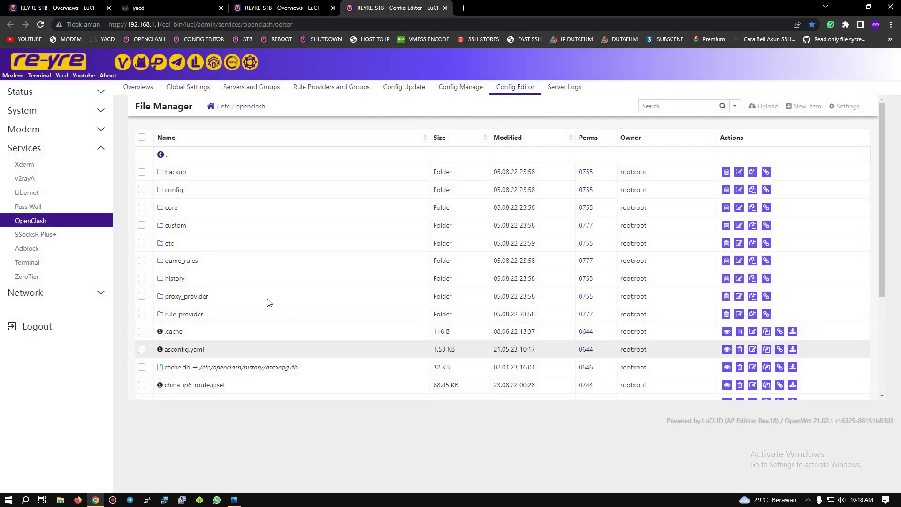
{"action": "left_click", "coordinate": [172, 318]}
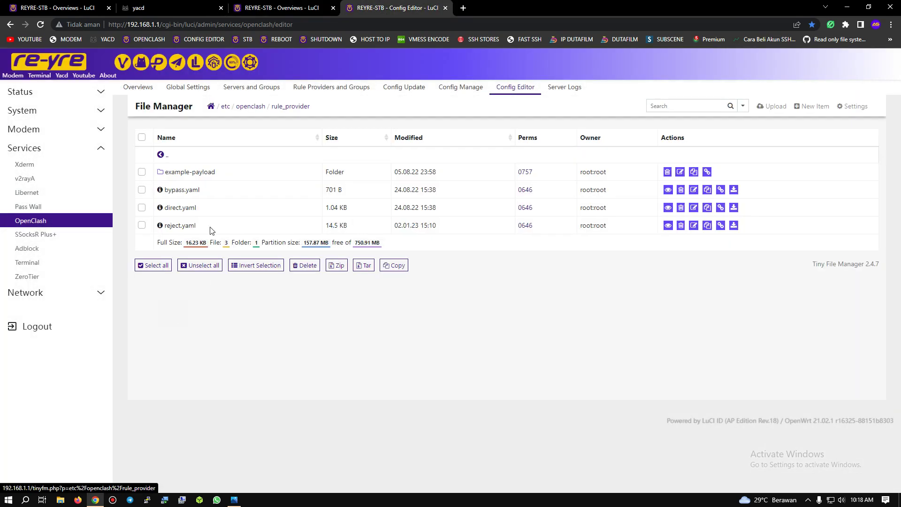
{"action": "left_click", "coordinate": [175, 212]}
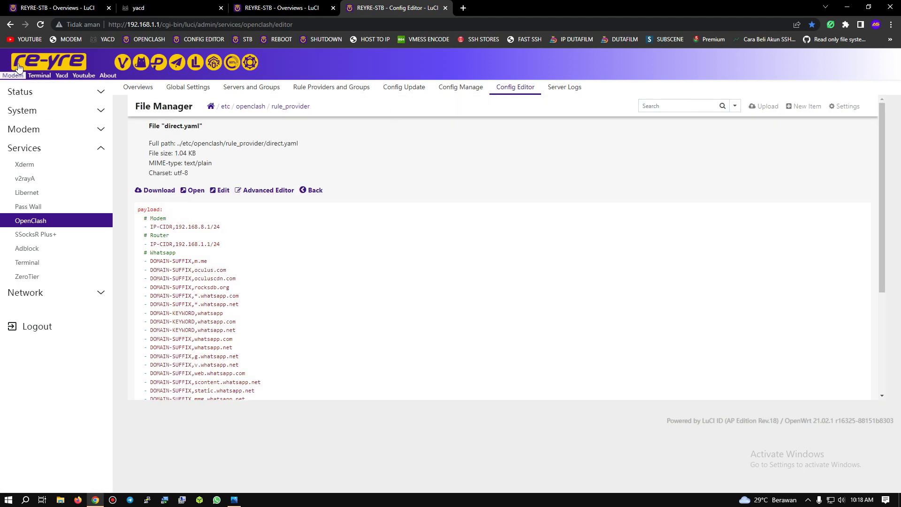
{"action": "left_click", "coordinate": [447, 8]}
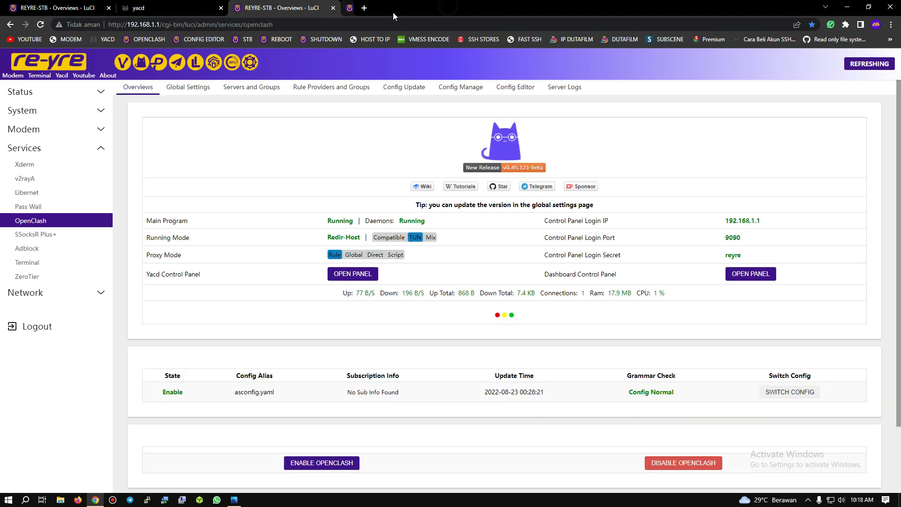
Check the OpenClash overview, update the rule providers in Yacd's rules page, and return to the overview
{"action": "left_click", "coordinate": [58, 8]}
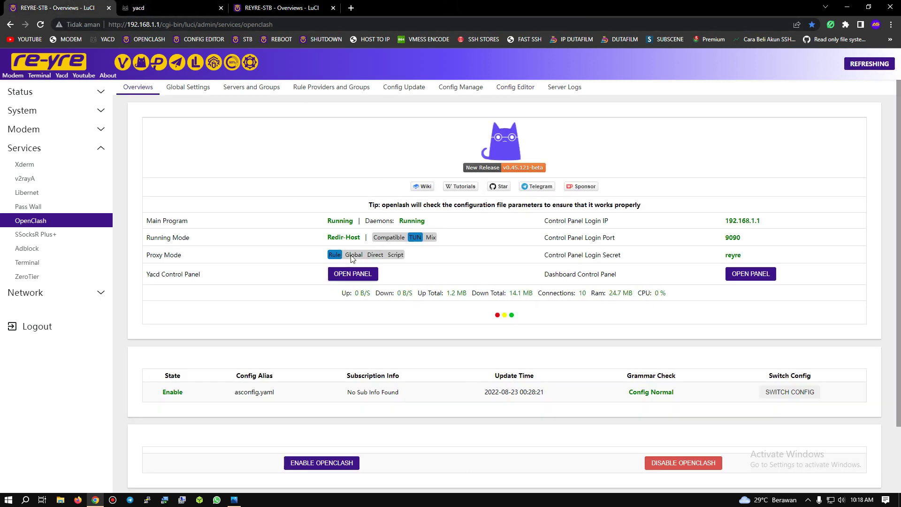
{"action": "left_click", "coordinate": [183, 5]}
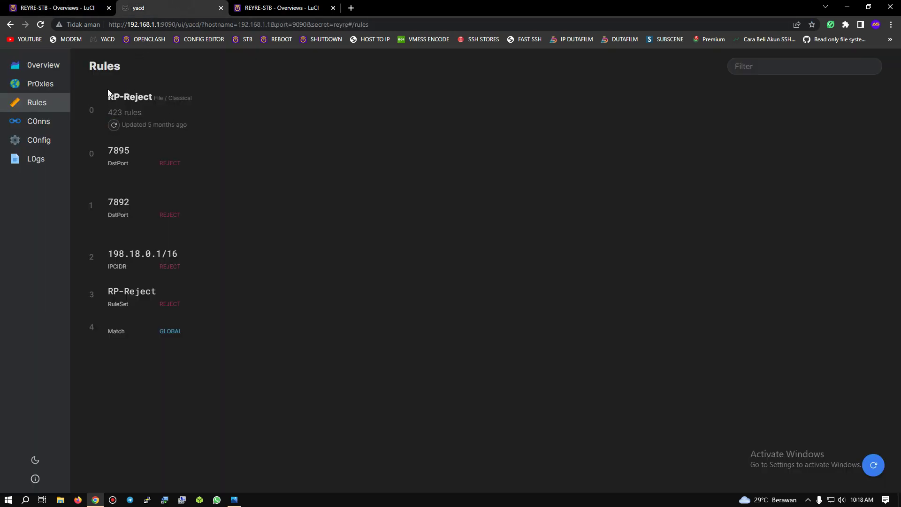
{"action": "left_click", "coordinate": [875, 465]}
{"action": "left_click", "coordinate": [263, 7]}
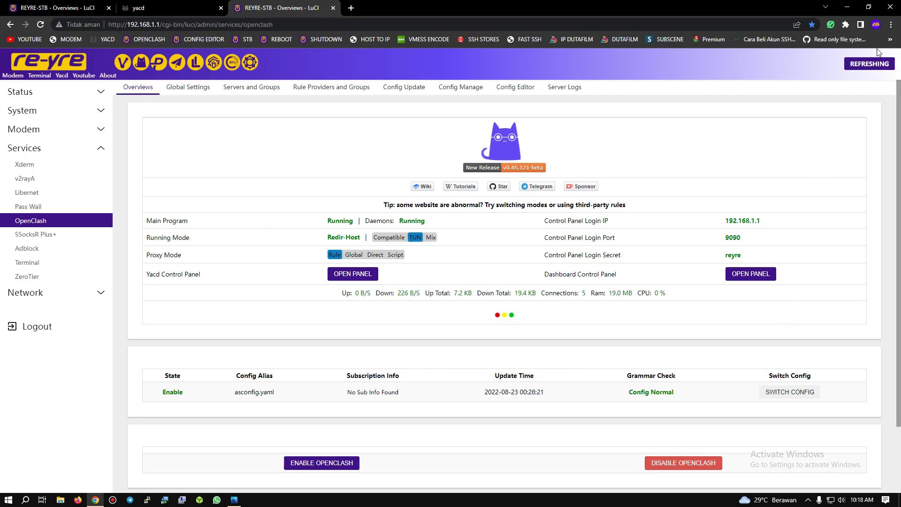
Clear the last hour's cache, cookies and history, and restart Chrome with the existing profile
{"action": "left_click", "coordinate": [830, 25]}
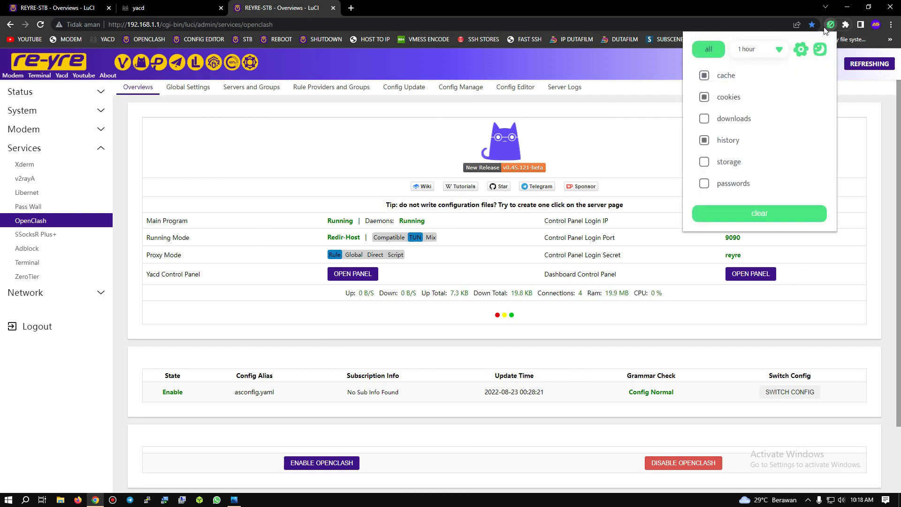
{"action": "left_click", "coordinate": [758, 213]}
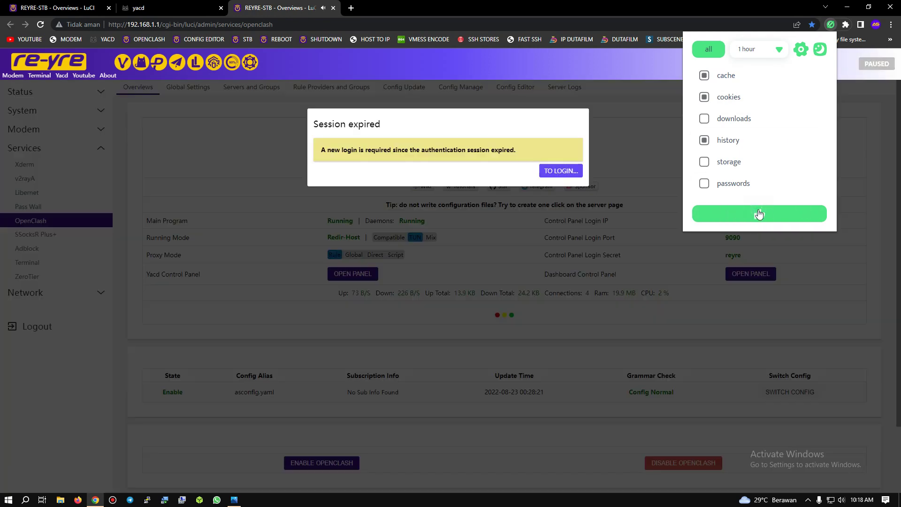
{"action": "left_click", "coordinate": [660, 123]}
{"action": "left_click", "coordinate": [890, 7]}
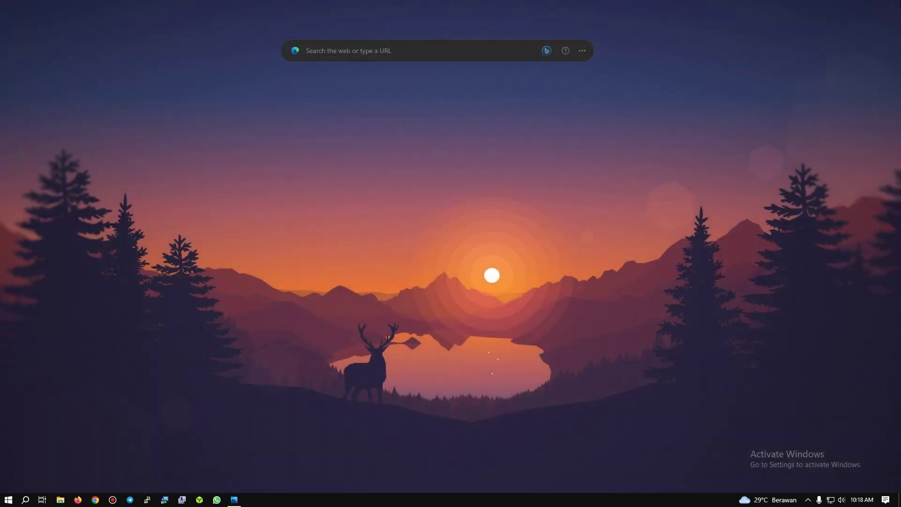
{"action": "left_click", "coordinate": [95, 499]}
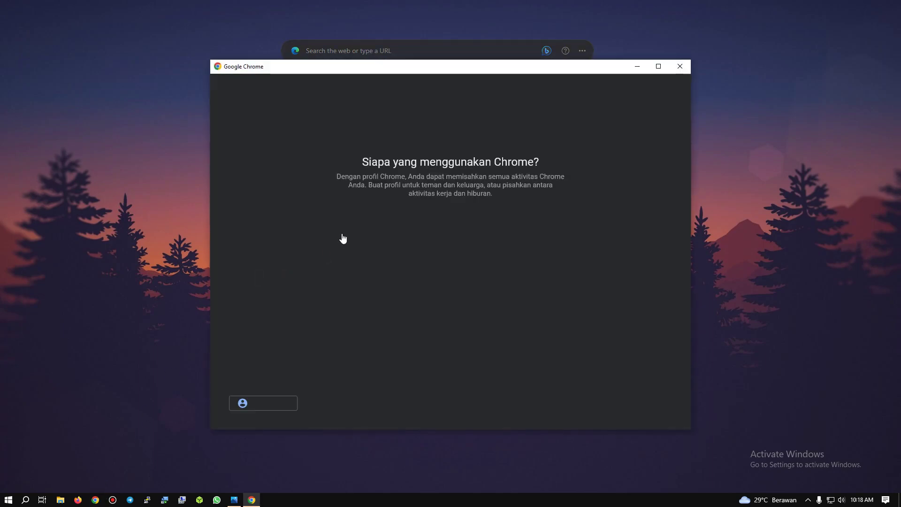
{"action": "left_click", "coordinate": [331, 235]}
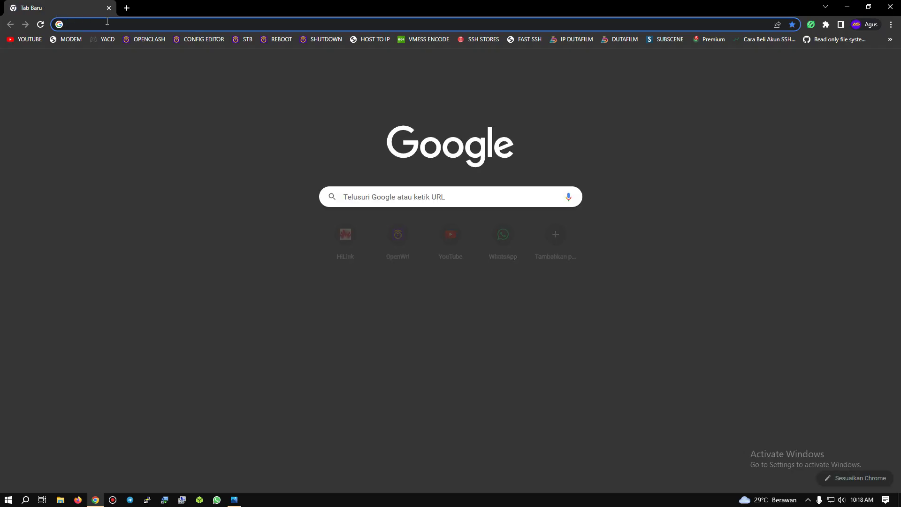
{"action": "left_click", "coordinate": [107, 21]}
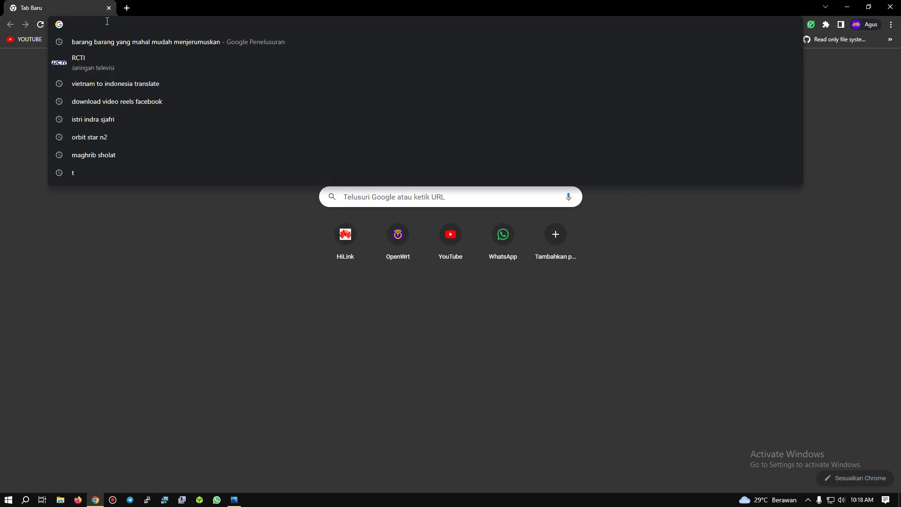
{"action": "type", "text": "web.whatsapp.com"}
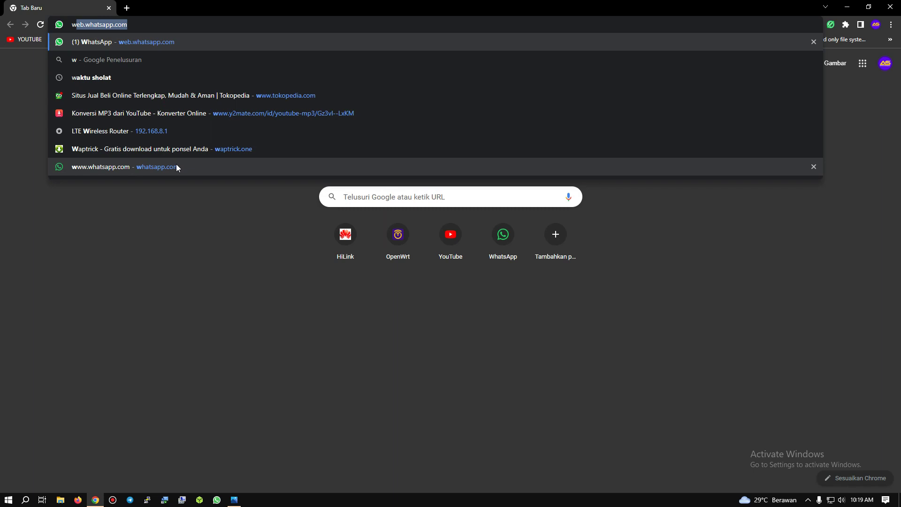
{"action": "left_click", "coordinate": [137, 167]}
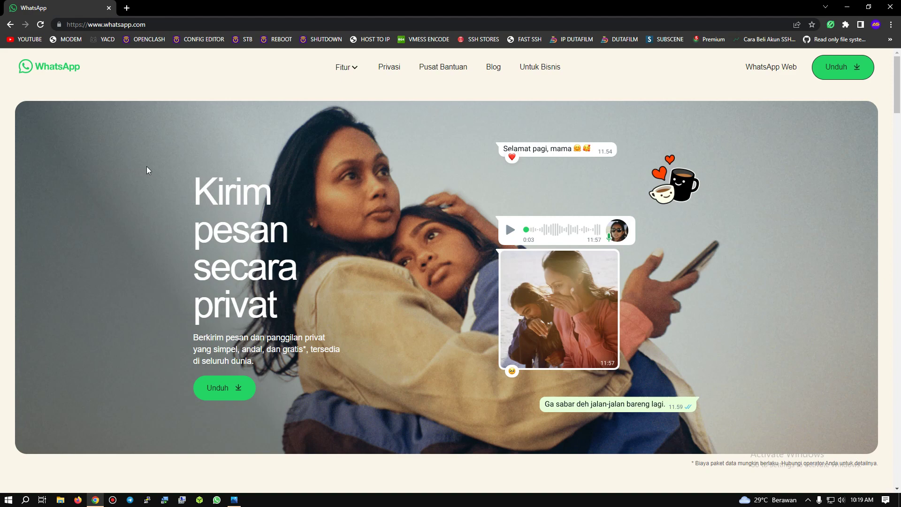
{"action": "left_click", "coordinate": [233, 499]}
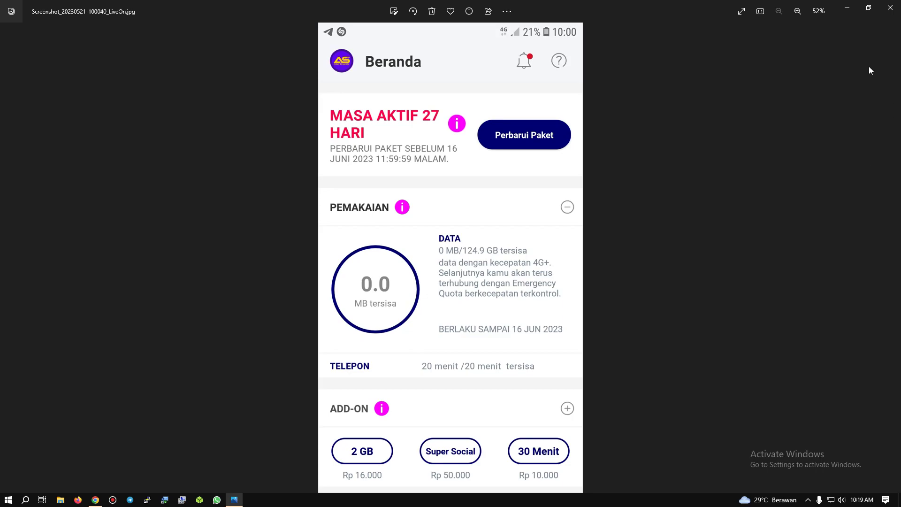
{"action": "left_click", "coordinate": [851, 11]}
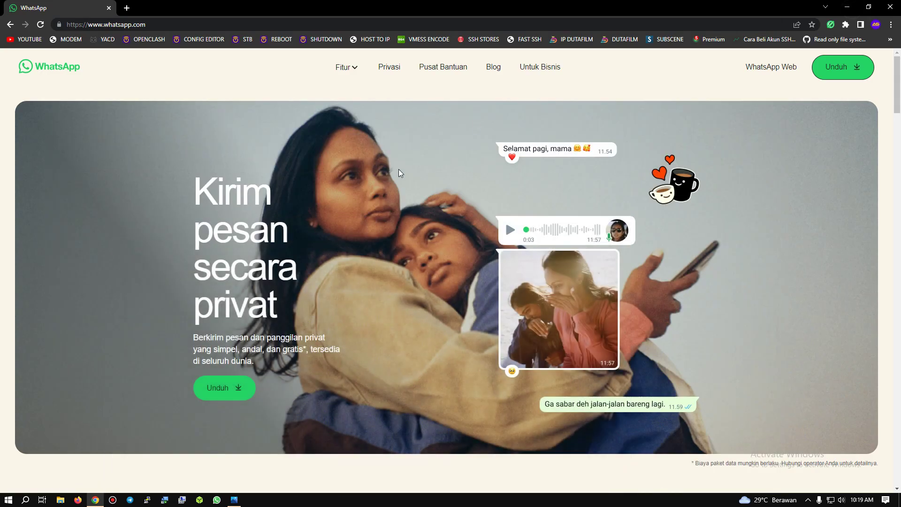
Load WhatsApp Web at web.whatsapp.com in a new tab
{"action": "left_click", "coordinate": [127, 8]}
{"action": "type", "text": "we"}
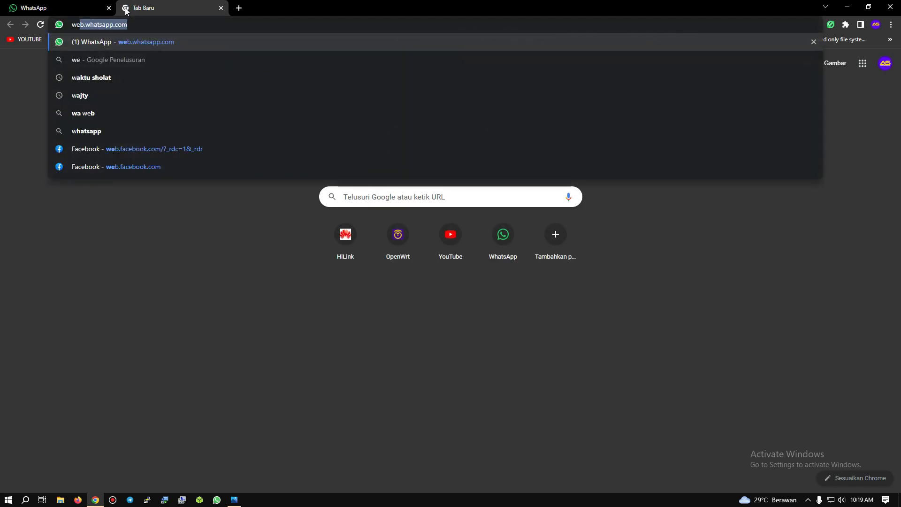
{"action": "key", "text": "Return"}
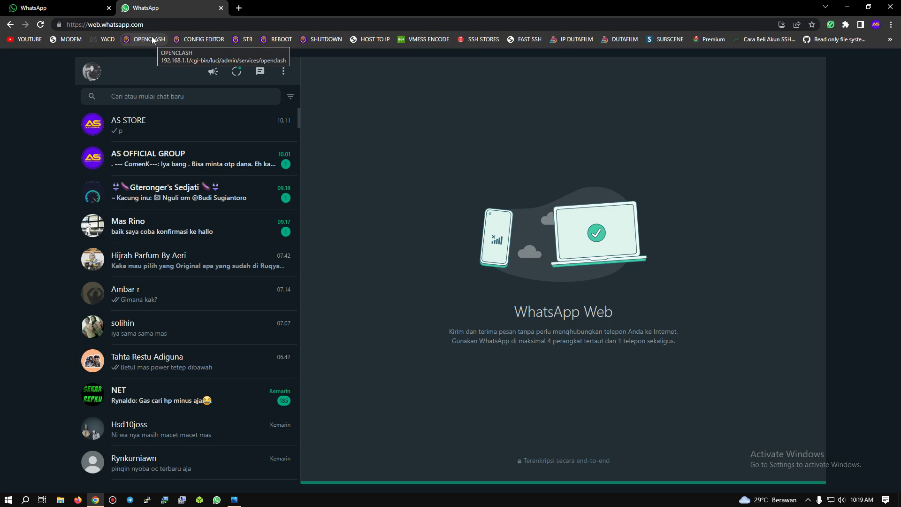
Load the quote image in the AS STORE chat, view it full size twice, and return to the chat
{"action": "left_click", "coordinate": [164, 127]}
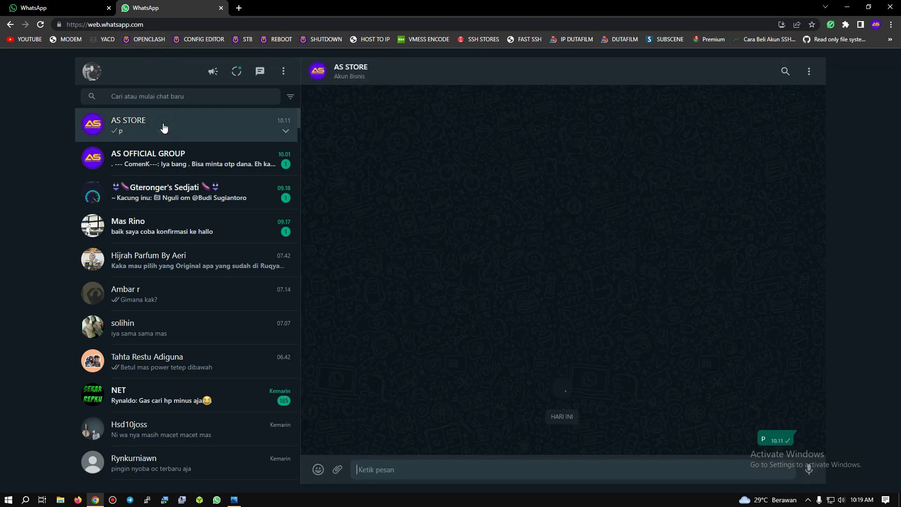
{"action": "left_click", "coordinate": [736, 354]}
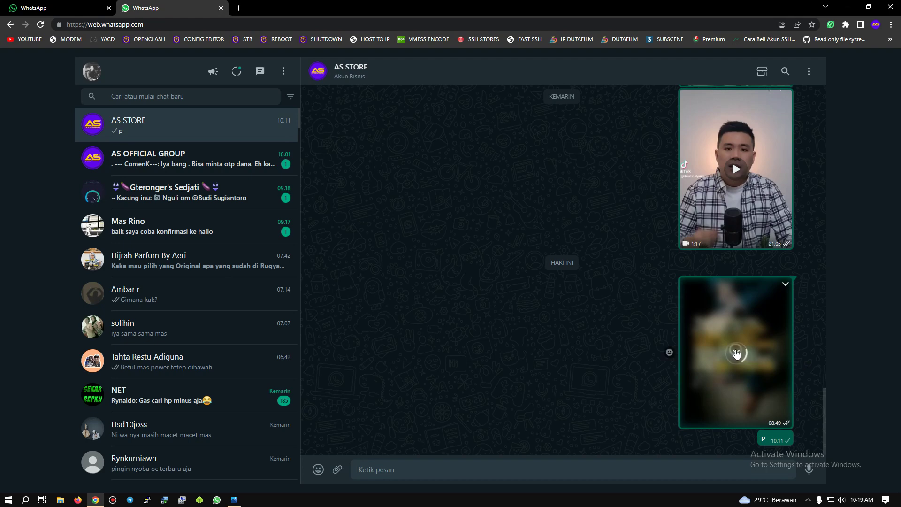
{"action": "left_click", "coordinate": [748, 361]}
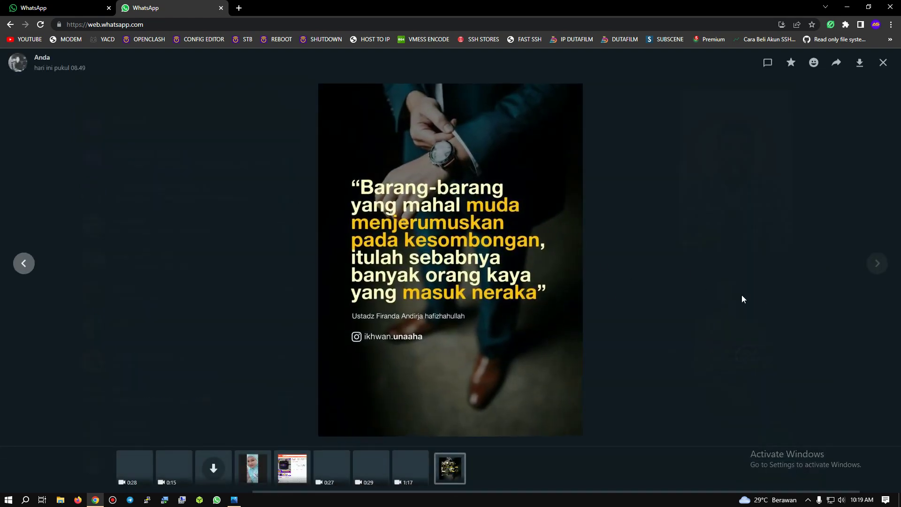
{"action": "left_click", "coordinate": [882, 62]}
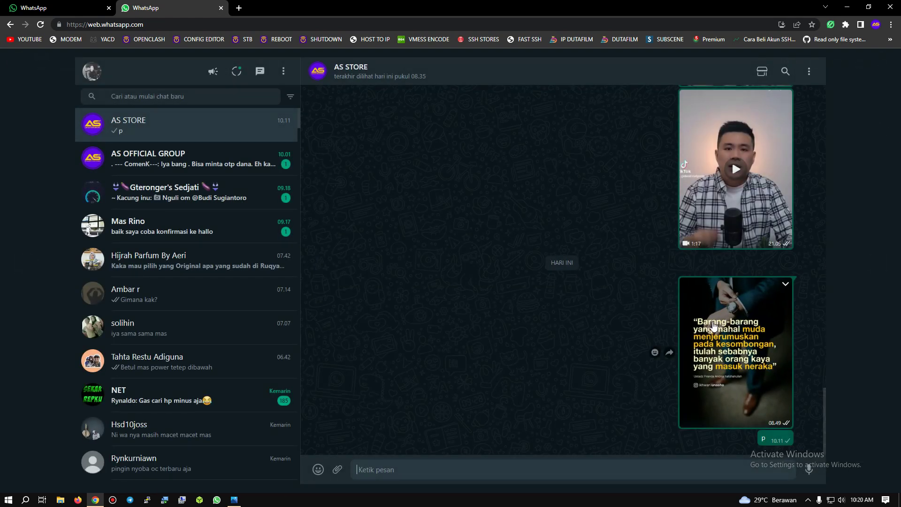
{"action": "left_click", "coordinate": [713, 324]}
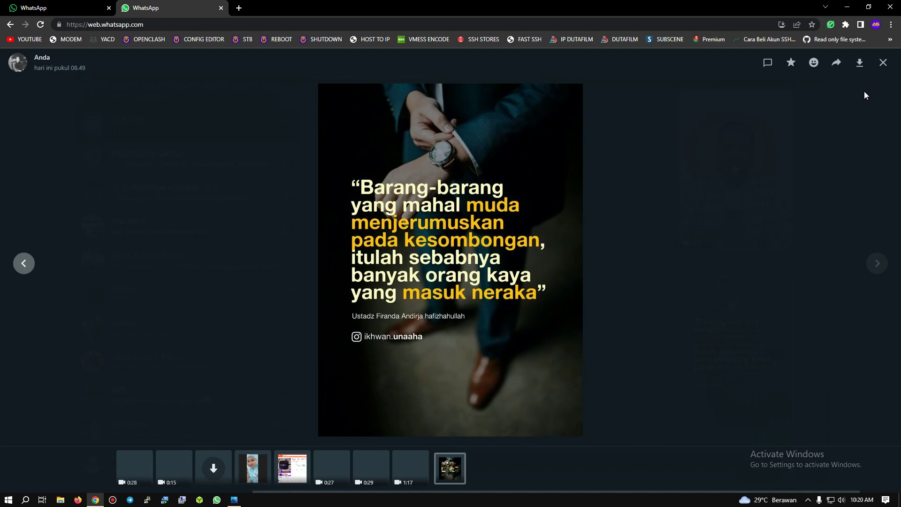
{"action": "left_click", "coordinate": [882, 63]}
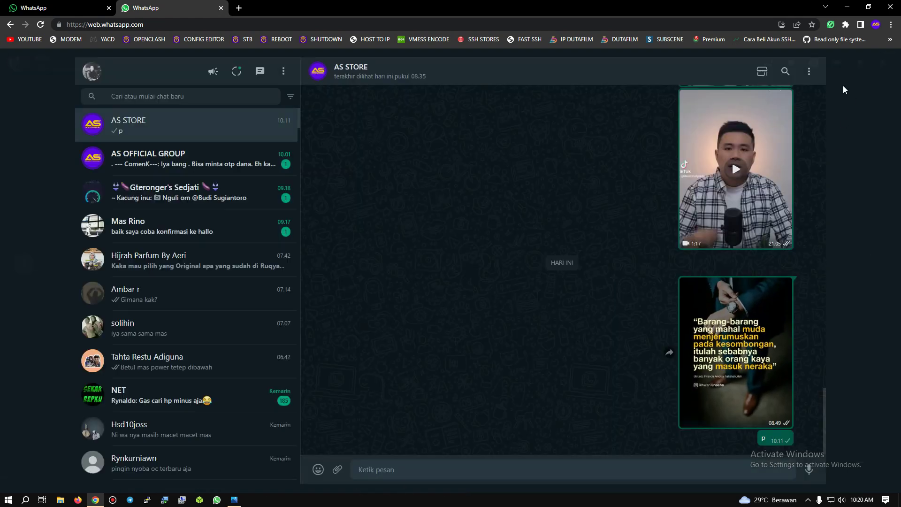
Open the STB router page in a new tab and log in as root with the account password
{"action": "left_click", "coordinate": [239, 8]}
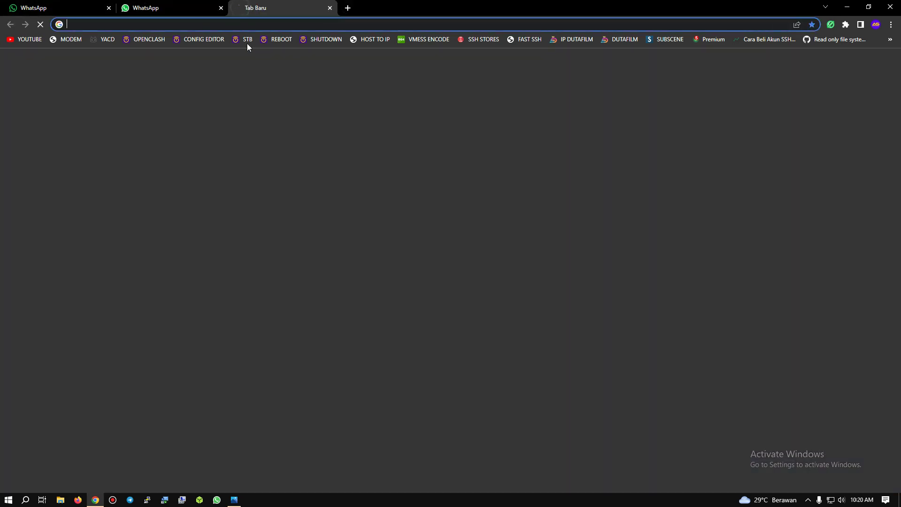
{"action": "left_click", "coordinate": [247, 42]}
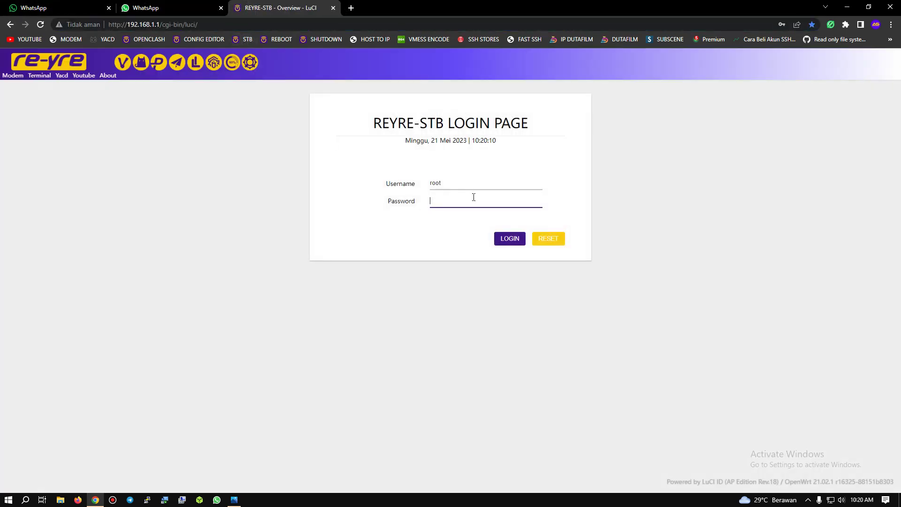
{"action": "left_click", "coordinate": [473, 197]}
{"action": "left_click", "coordinate": [488, 222]}
{"action": "left_click", "coordinate": [509, 239]}
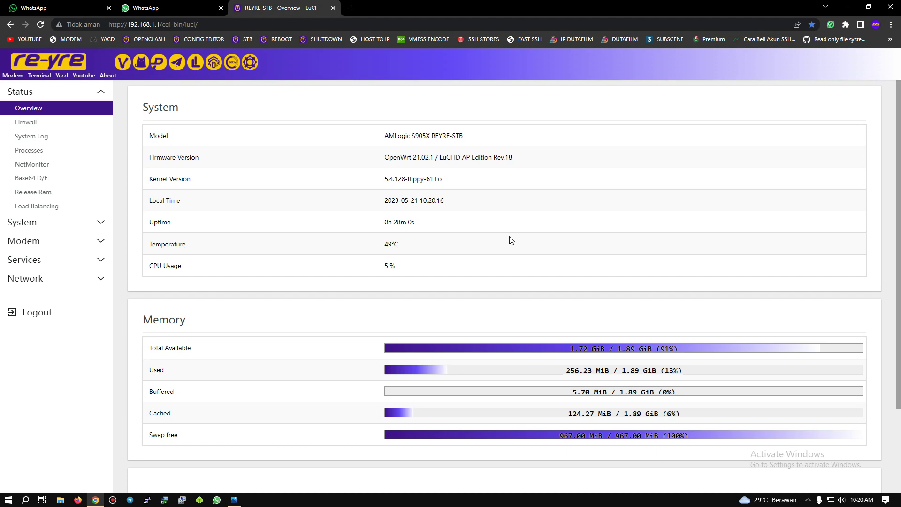
Bring up the LiveOn quota screenshot over the router's status overview
{"action": "left_click", "coordinate": [234, 499]}
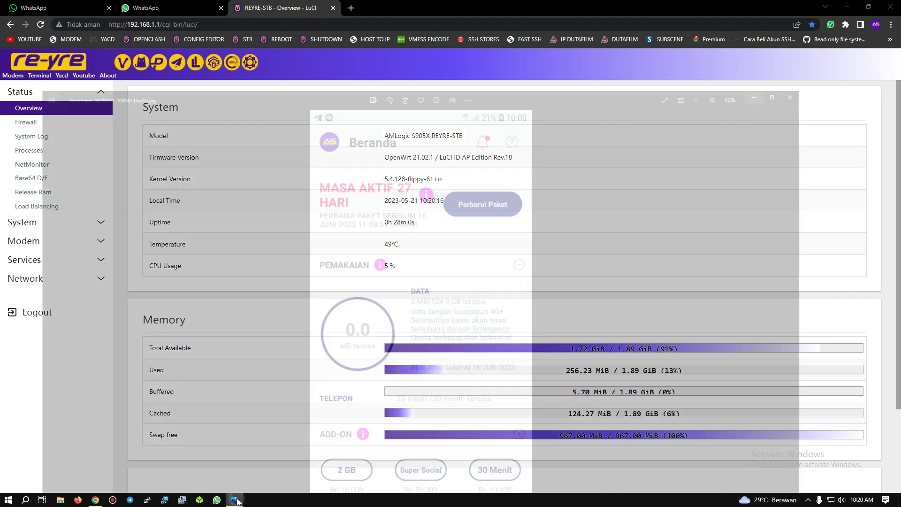